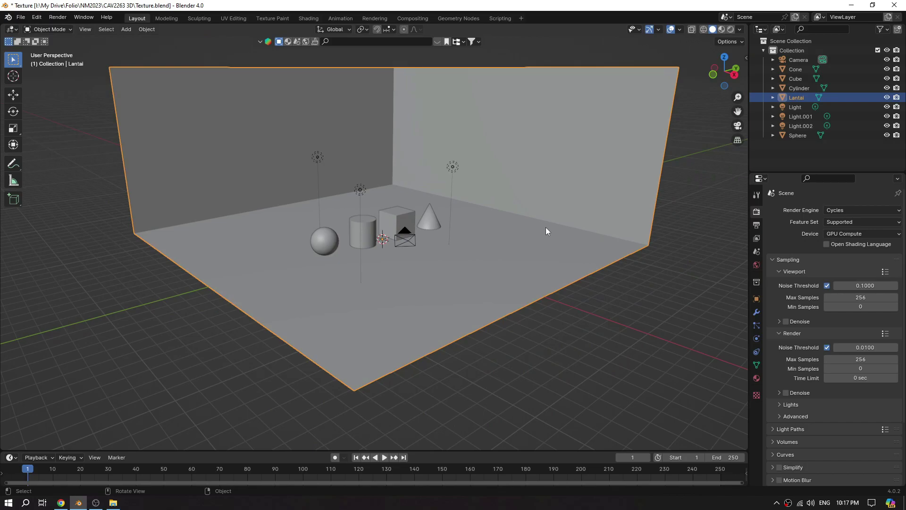
- Display the transform values of the Lantai room object and apply its scale
{"action": "key", "text": "n"}
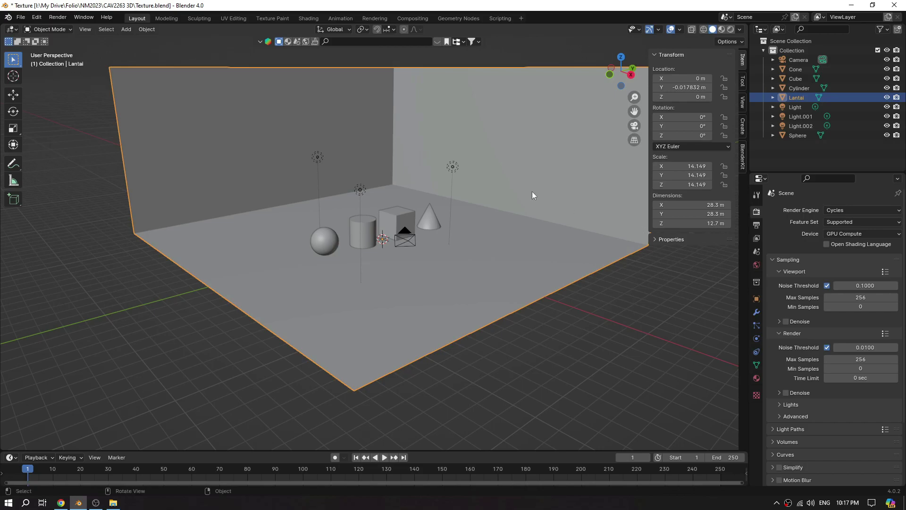
{"action": "key", "text": "ctrl+a"}
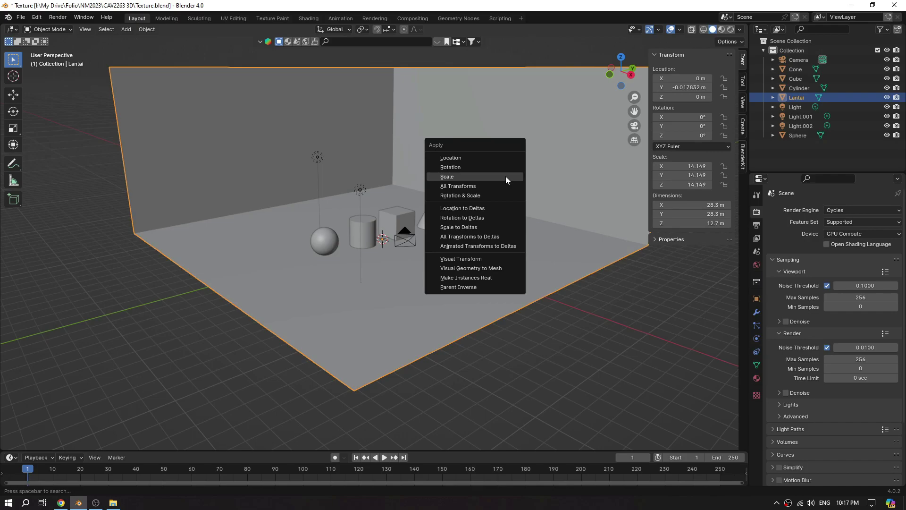
{"action": "left_click", "coordinate": [505, 176]}
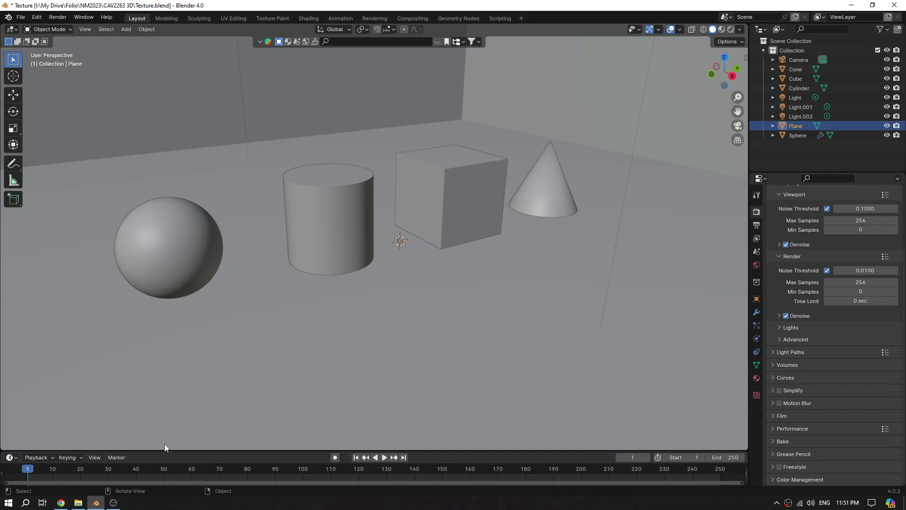
- Switch to Chrome, open ambientCG from the free pbr texture results, and show its Materials list
{"action": "left_click", "coordinate": [61, 502]}
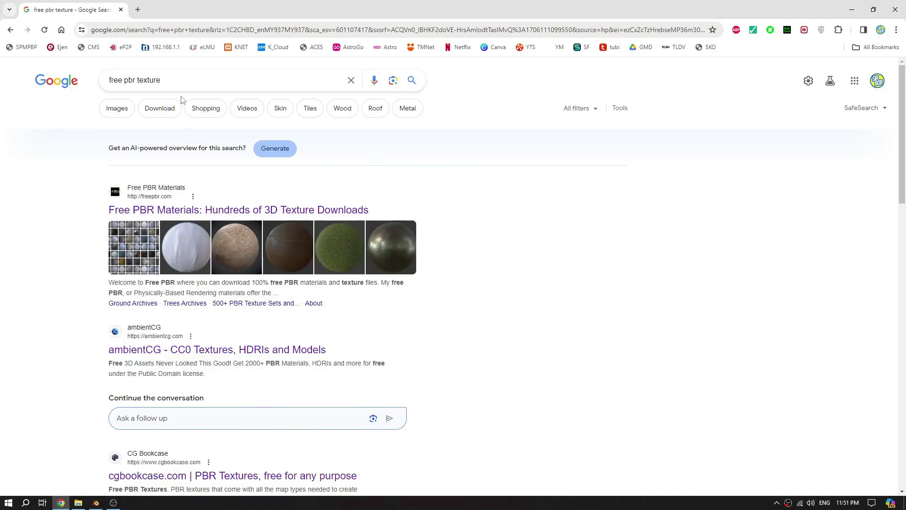
{"action": "triple_click", "coordinate": [178, 82]}
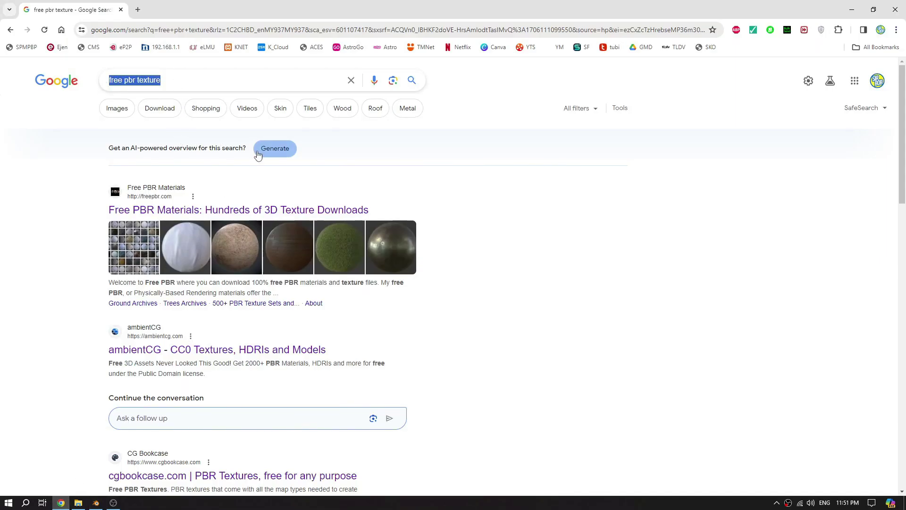
{"action": "left_click", "coordinate": [508, 224]}
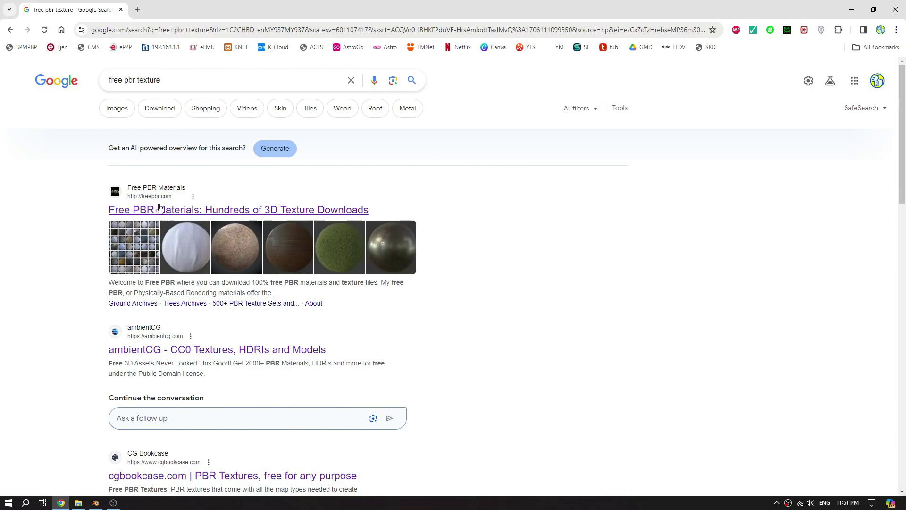
{"action": "scroll", "coordinate": [159, 357], "scroll_direction": "down", "scroll_amount": 3}
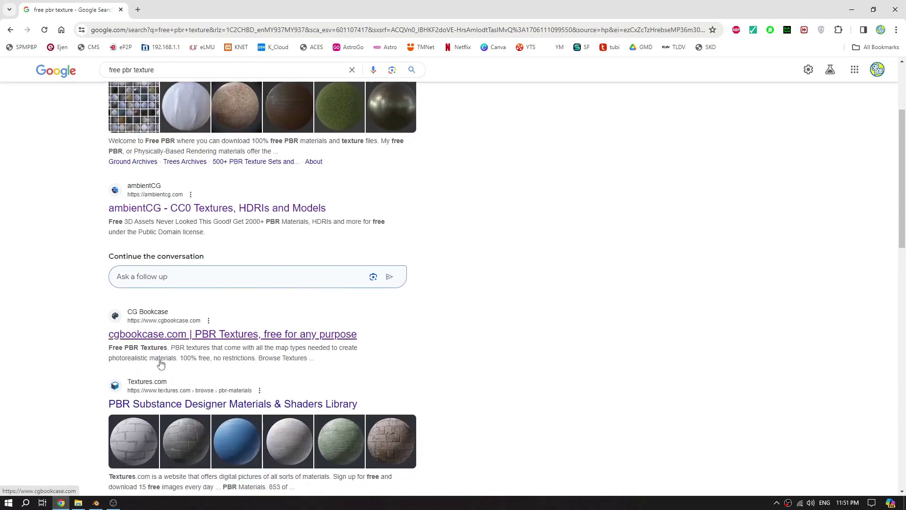
{"action": "scroll", "coordinate": [160, 363], "scroll_direction": "down", "scroll_amount": 4}
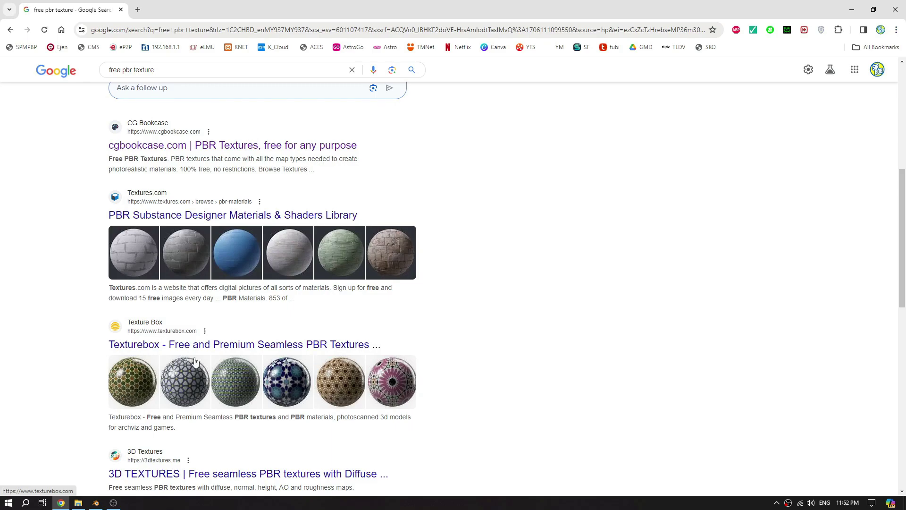
{"action": "scroll", "coordinate": [251, 361], "scroll_direction": "up", "scroll_amount": 5}
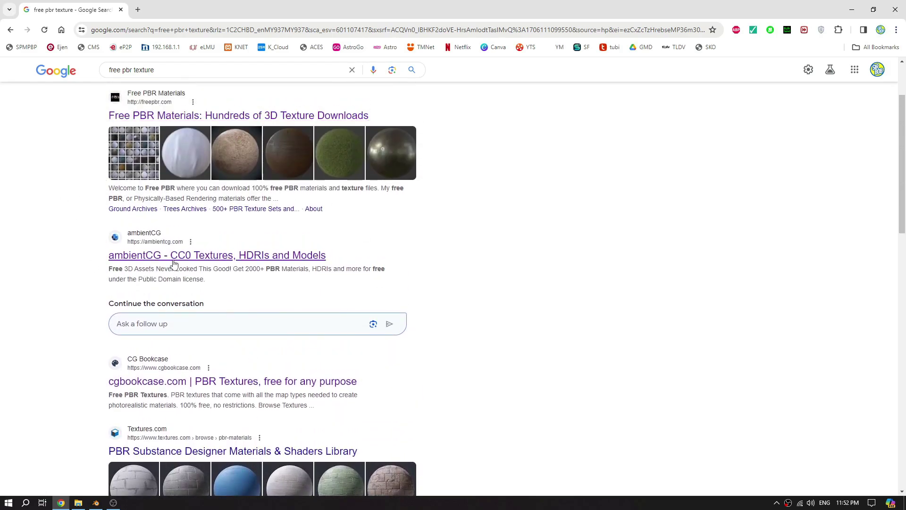
{"action": "left_click", "coordinate": [174, 262]}
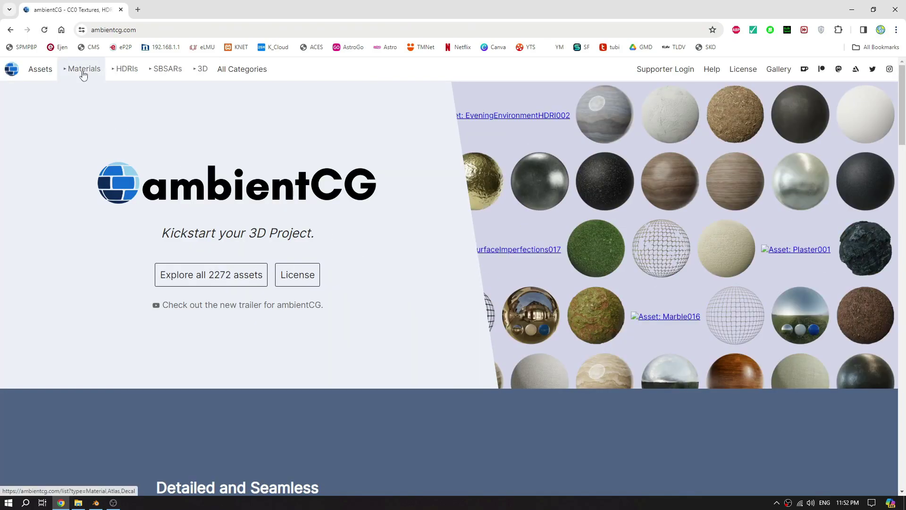
{"action": "left_click", "coordinate": [83, 73]}
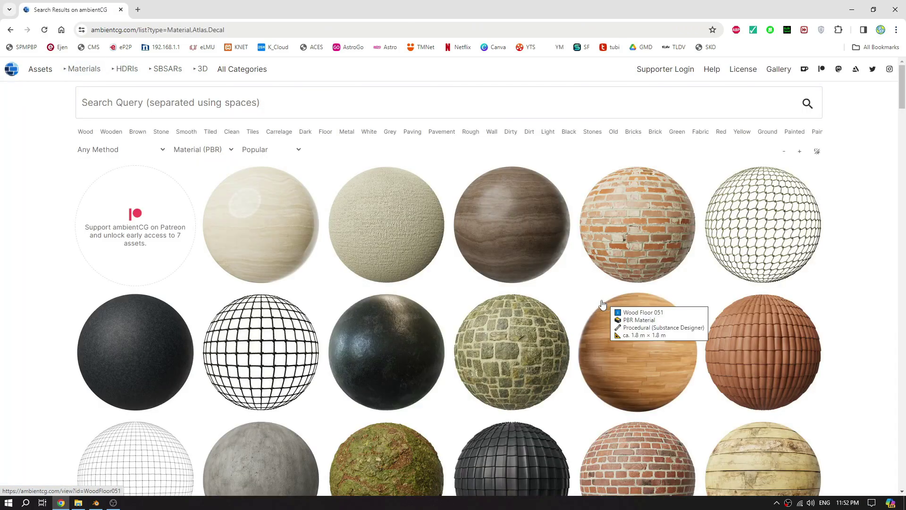
- Search the ambientCG materials for "fabric" and browse the available textures
{"action": "scroll", "coordinate": [318, 307], "scroll_direction": "down", "scroll_amount": 2}
{"action": "scroll", "coordinate": [317, 306], "scroll_direction": "down", "scroll_amount": 3}
{"action": "scroll", "coordinate": [317, 305], "scroll_direction": "up", "scroll_amount": 5}
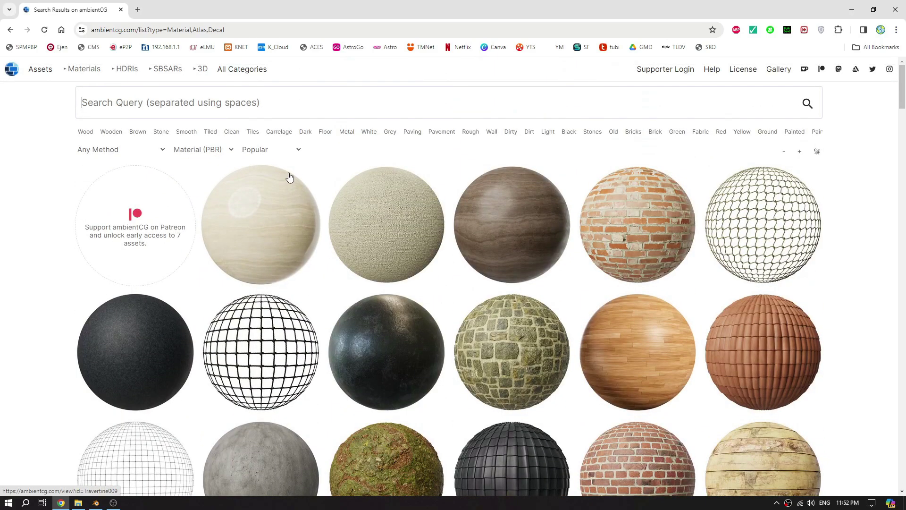
{"action": "left_click", "coordinate": [289, 101]}
{"action": "type", "text": "f"}
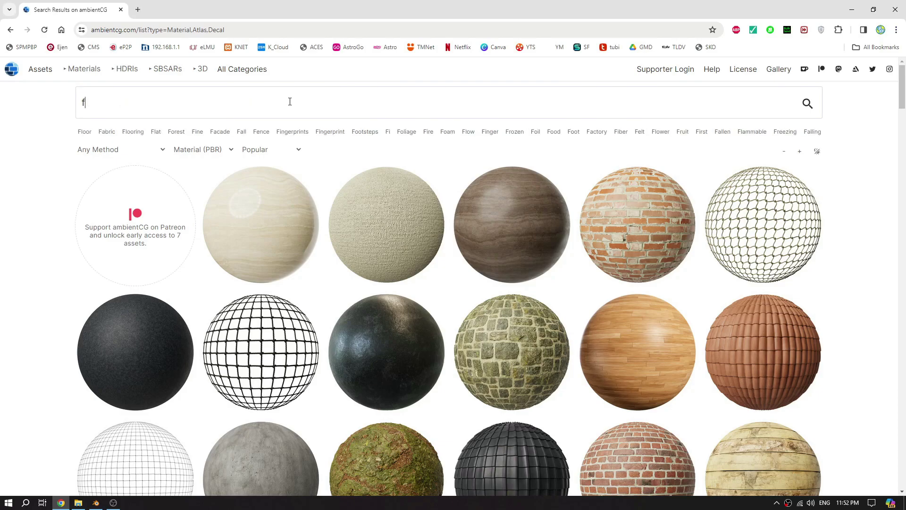
{"action": "type", "text": "abric"}
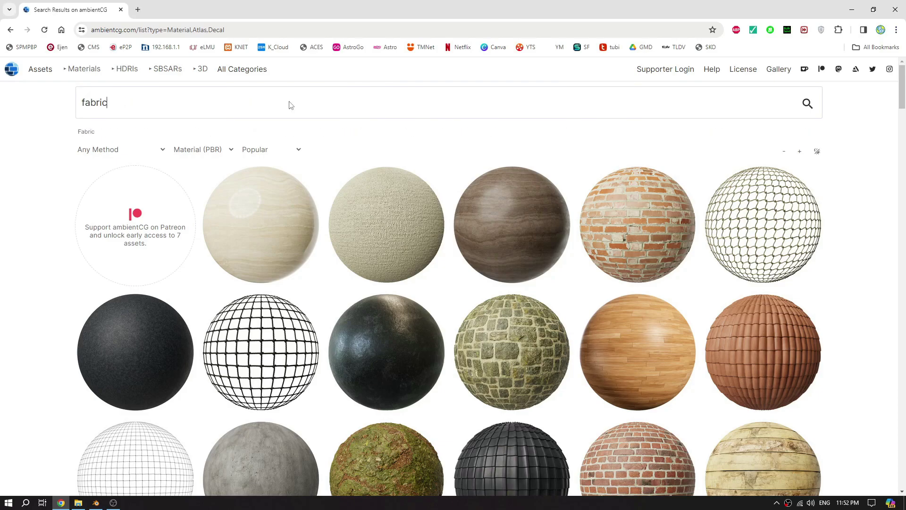
{"action": "scroll", "coordinate": [430, 268], "scroll_direction": "down", "scroll_amount": 8}
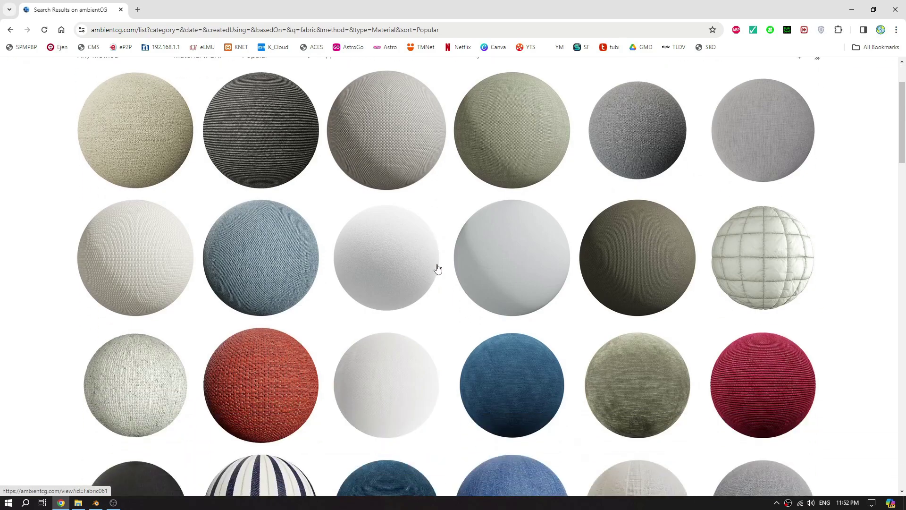
{"action": "scroll", "coordinate": [438, 268], "scroll_direction": "down", "scroll_amount": 7}
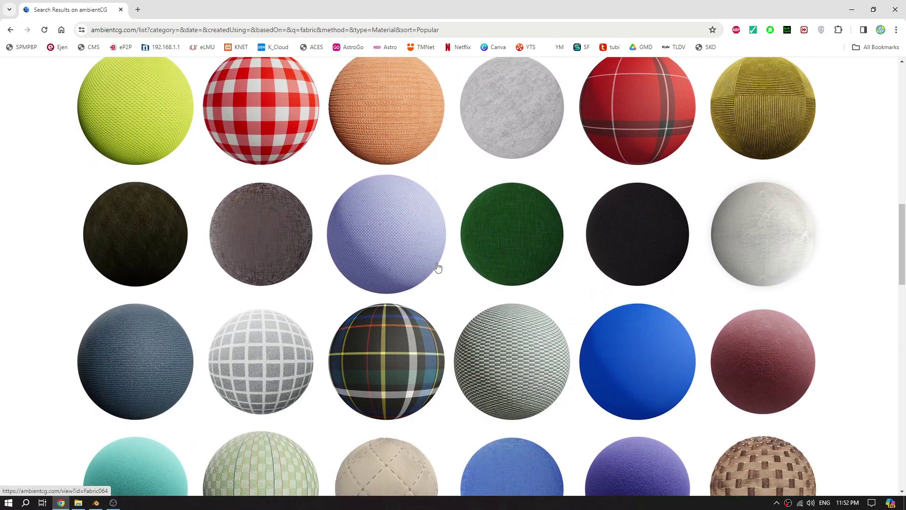
{"action": "scroll", "coordinate": [437, 267], "scroll_direction": "up", "scroll_amount": 15}
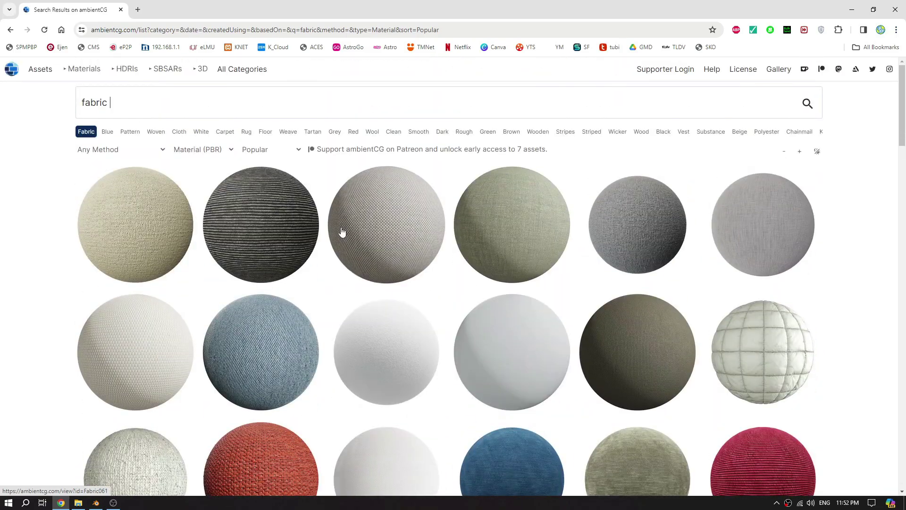
- Replace the material search term with "wall" and browse the wall textures
{"action": "left_click_drag", "start_coordinate": [143, 103], "coordinate": [55, 107]}
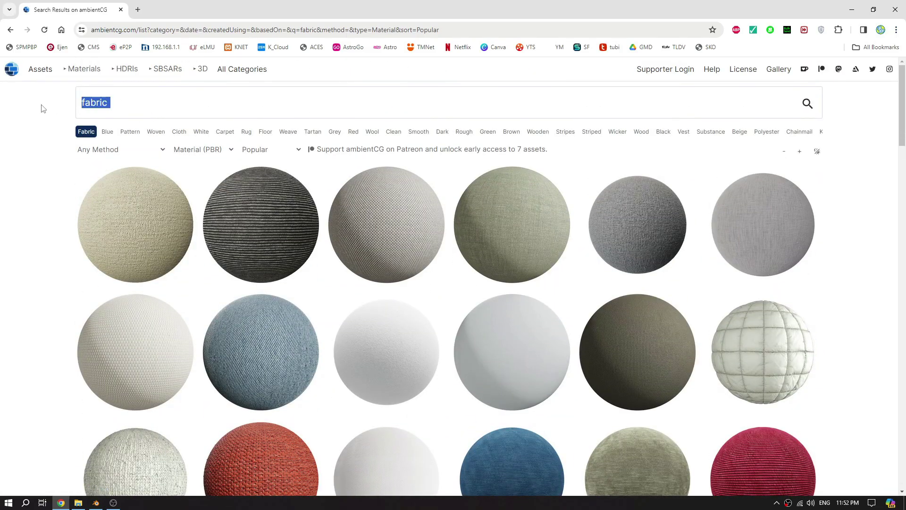
{"action": "type", "text": "wall"}
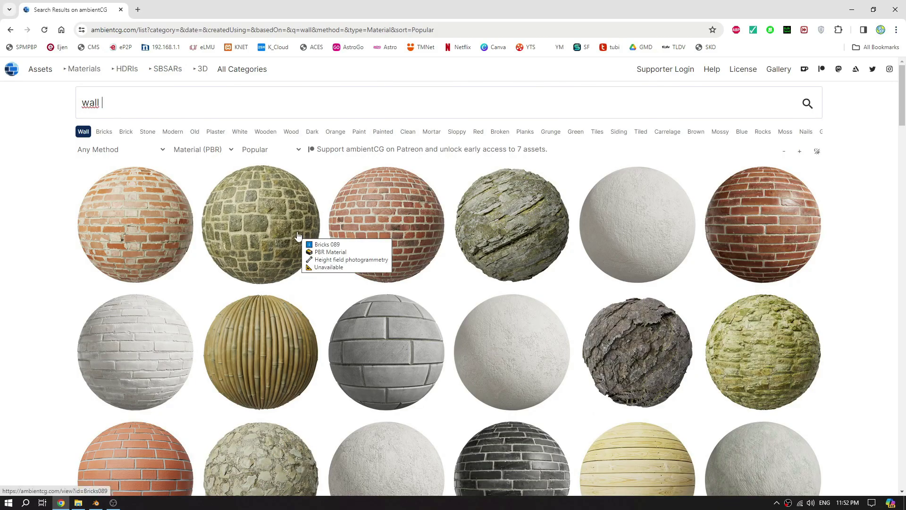
{"action": "scroll", "coordinate": [360, 257], "scroll_direction": "down", "scroll_amount": 7}
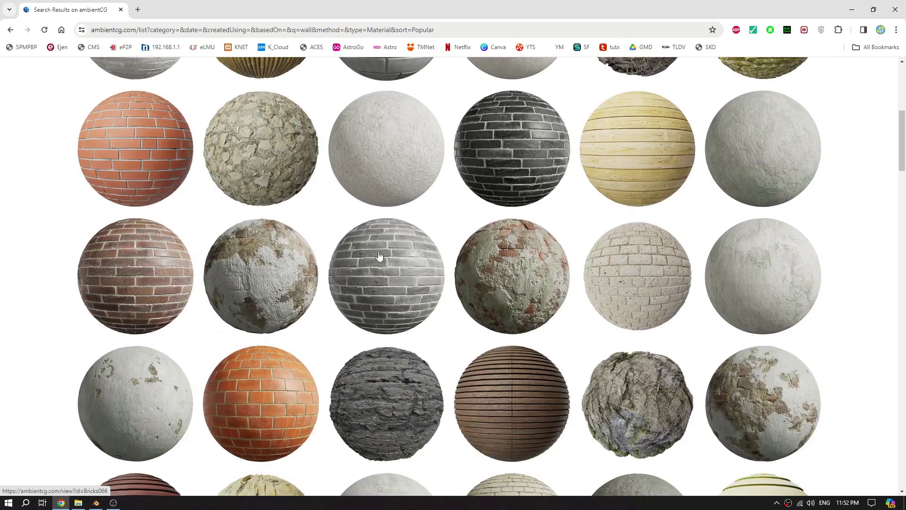
{"action": "scroll", "coordinate": [379, 256], "scroll_direction": "down", "scroll_amount": 6}
{"action": "scroll", "coordinate": [379, 256], "scroll_direction": "down", "scroll_amount": 1}
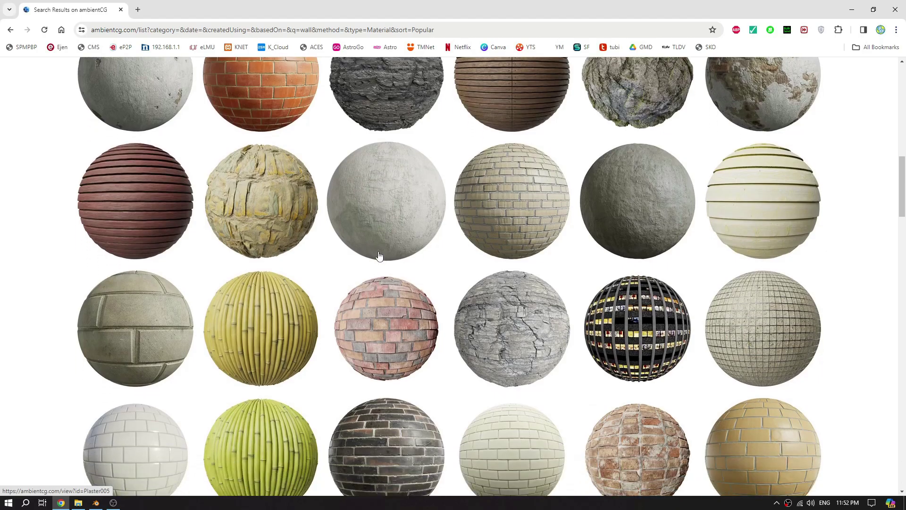
{"action": "scroll", "coordinate": [379, 256], "scroll_direction": "up", "scroll_amount": 14}
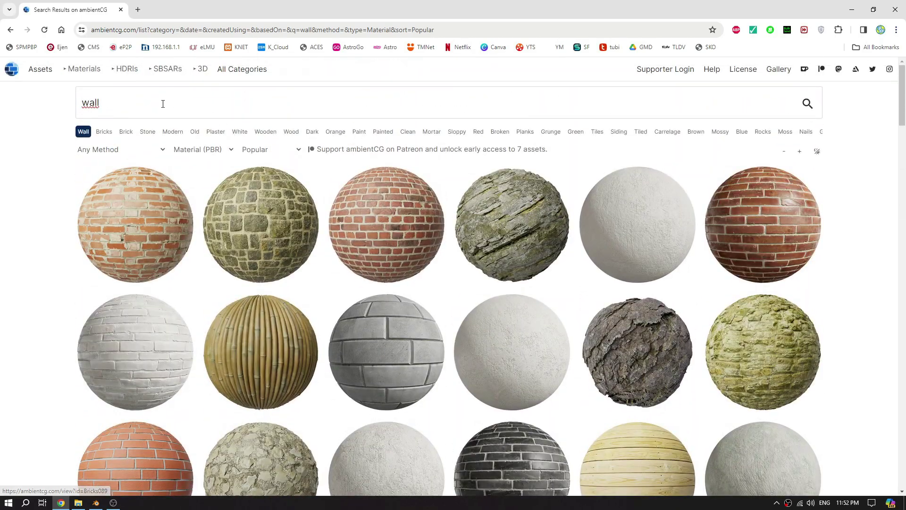
{"action": "double_click", "coordinate": [162, 104]}
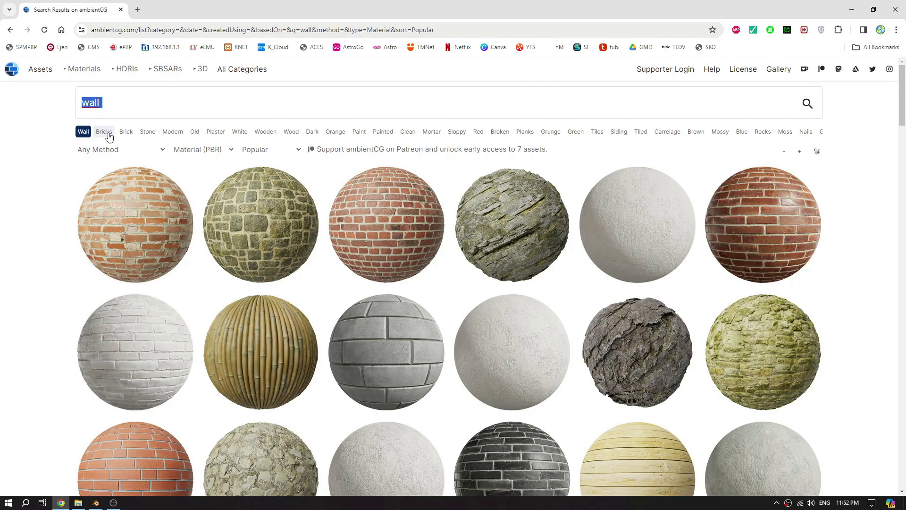
- Switch to Blender and select the sphere, cylinder, cube and cone in turn to review the objects needing textures
{"action": "left_click", "coordinate": [97, 503]}
{"action": "left_click", "coordinate": [205, 274]}
{"action": "left_click", "coordinate": [335, 246]}
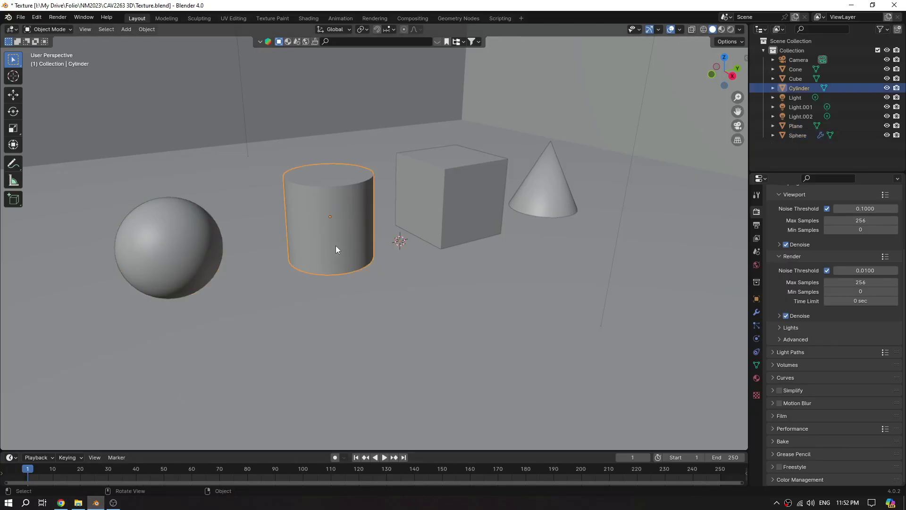
{"action": "left_click", "coordinate": [462, 227]}
{"action": "left_click", "coordinate": [560, 194]}
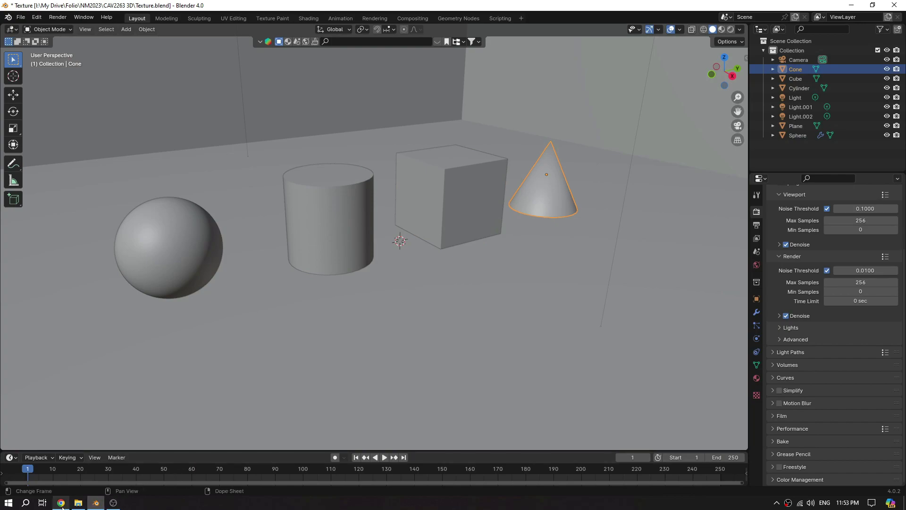
- Return to Chrome, search the ambientCG materials for "fabric" again, and look through the fabric textures
{"action": "mouse_move", "coordinate": [62, 504]}
{"action": "left_click", "coordinate": [60, 464]}
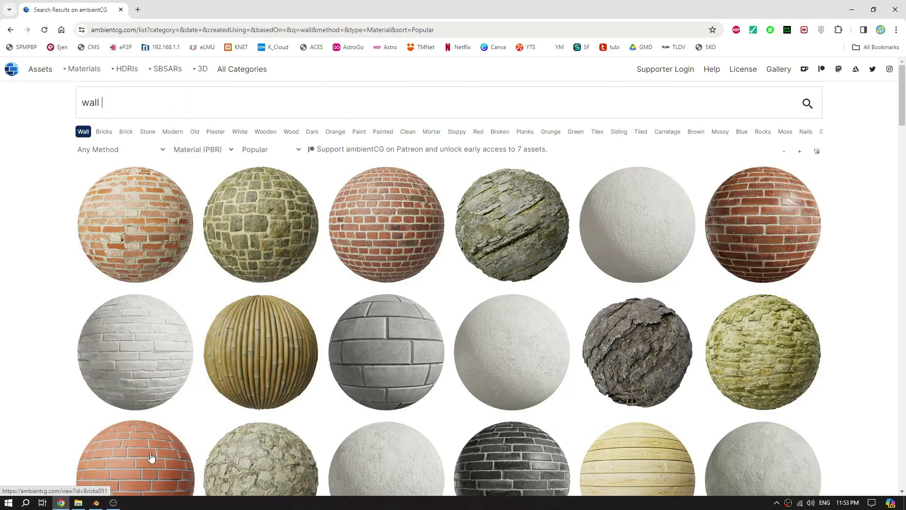
{"action": "left_click_drag", "start_coordinate": [106, 103], "coordinate": [54, 102]}
{"action": "type", "text": "fabric"}
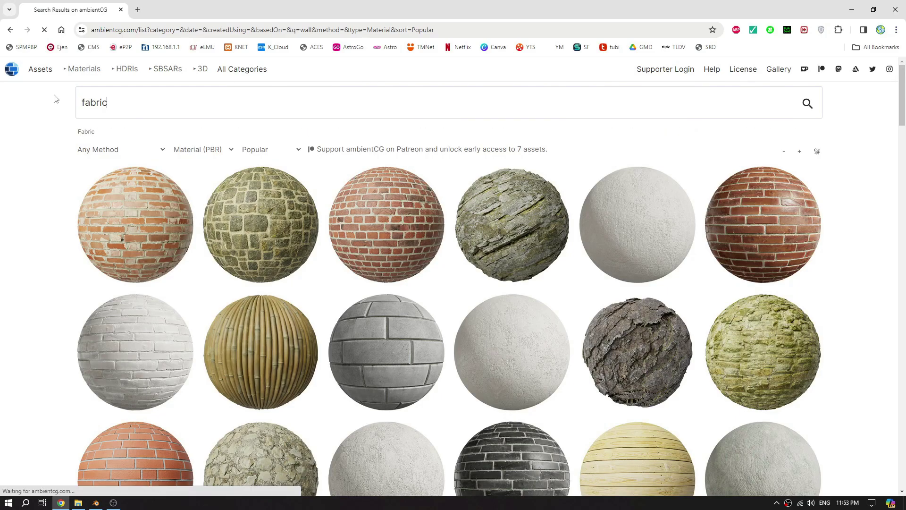
{"action": "key", "text": "Return"}
{"action": "scroll", "coordinate": [448, 306], "scroll_direction": "down", "scroll_amount": 3}
{"action": "scroll", "coordinate": [448, 306], "scroll_direction": "down", "scroll_amount": 3}
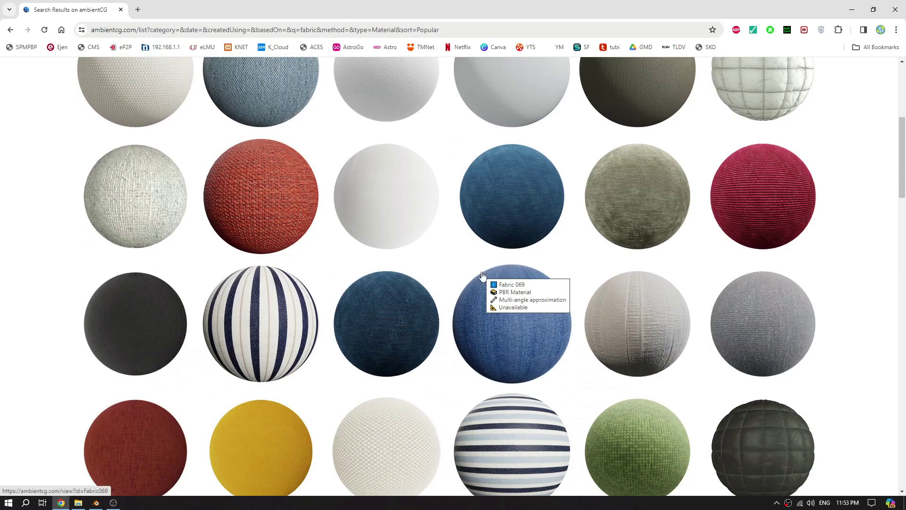
{"action": "scroll", "coordinate": [483, 275], "scroll_direction": "down", "scroll_amount": 3}
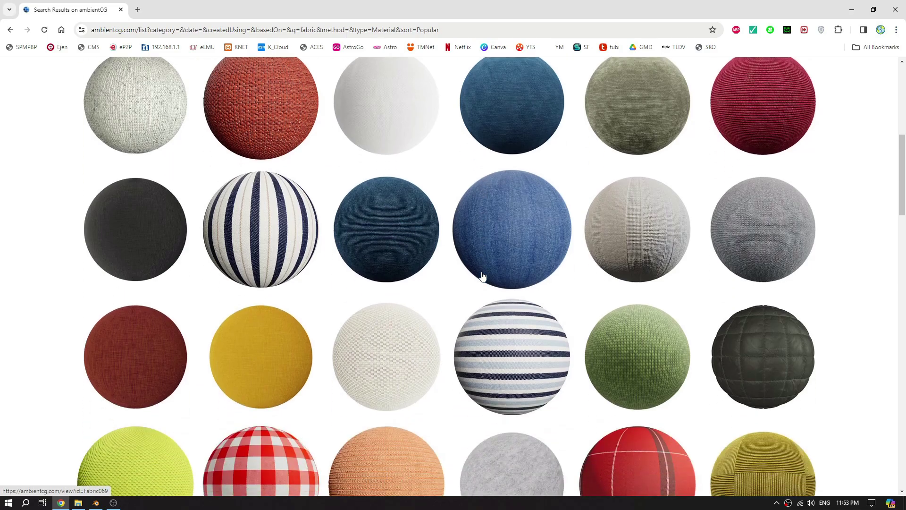
{"action": "scroll", "coordinate": [482, 276], "scroll_direction": "down", "scroll_amount": 2}
{"action": "scroll", "coordinate": [483, 276], "scroll_direction": "up", "scroll_amount": 9}
{"action": "scroll", "coordinate": [482, 276], "scroll_direction": "up", "scroll_amount": 4}
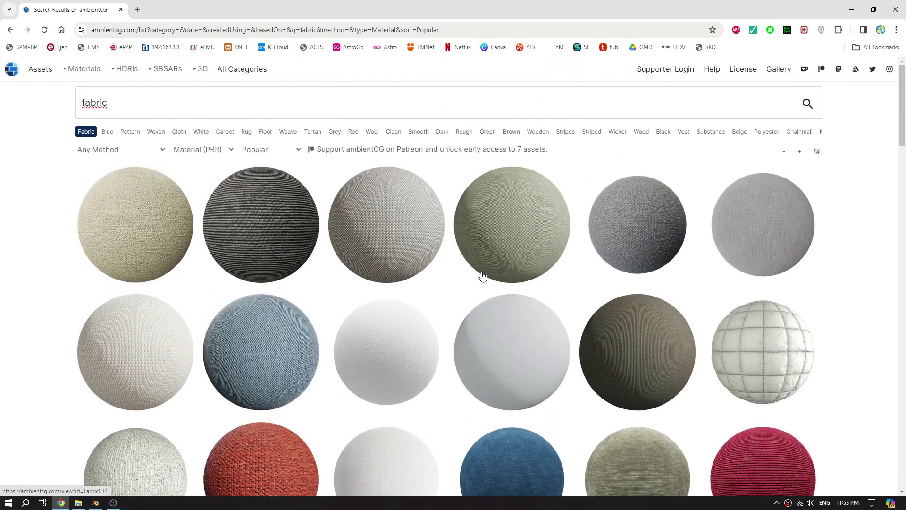
- Open the blue denim material Fabric 077 and review its JPG and PNG download resolutions
{"action": "scroll", "coordinate": [425, 277], "scroll_direction": "down", "scroll_amount": 2}
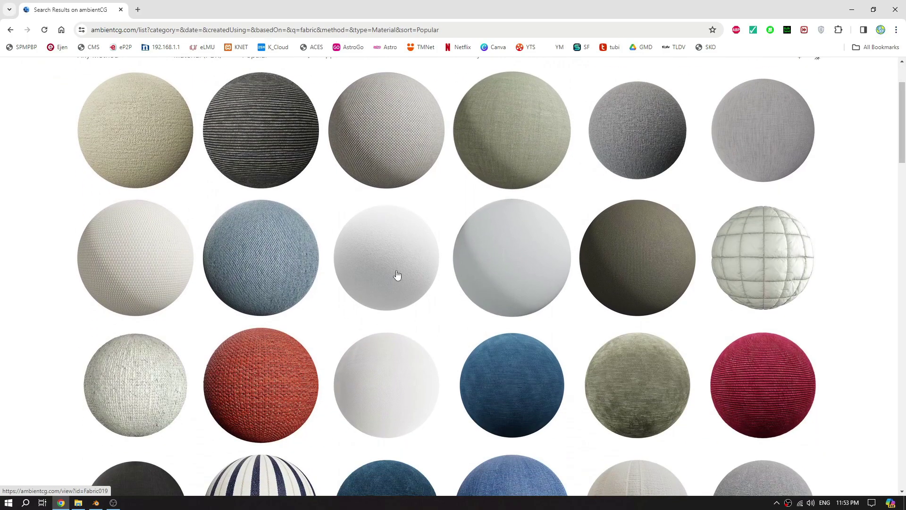
{"action": "left_click", "coordinate": [268, 275]}
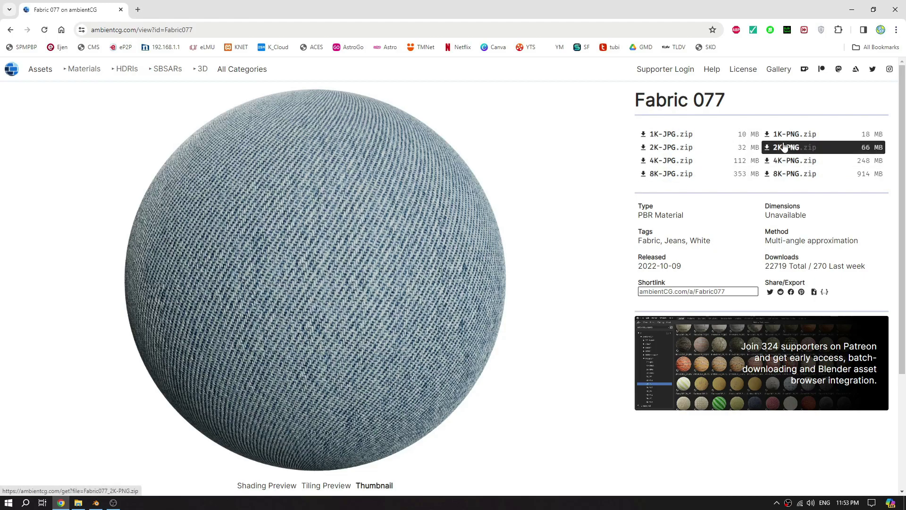
{"action": "right_click", "coordinate": [793, 175]}
{"action": "key", "text": "Escape"}
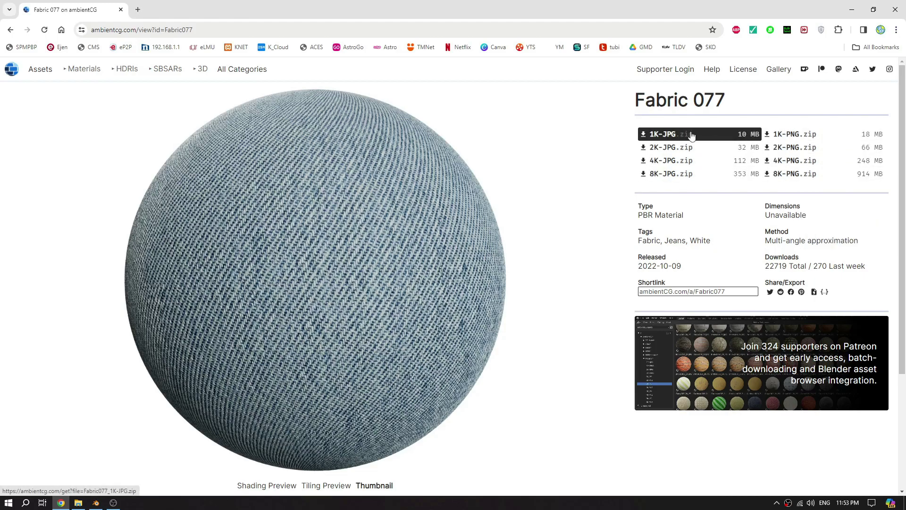
{"action": "mouse_move", "coordinate": [712, 143]}
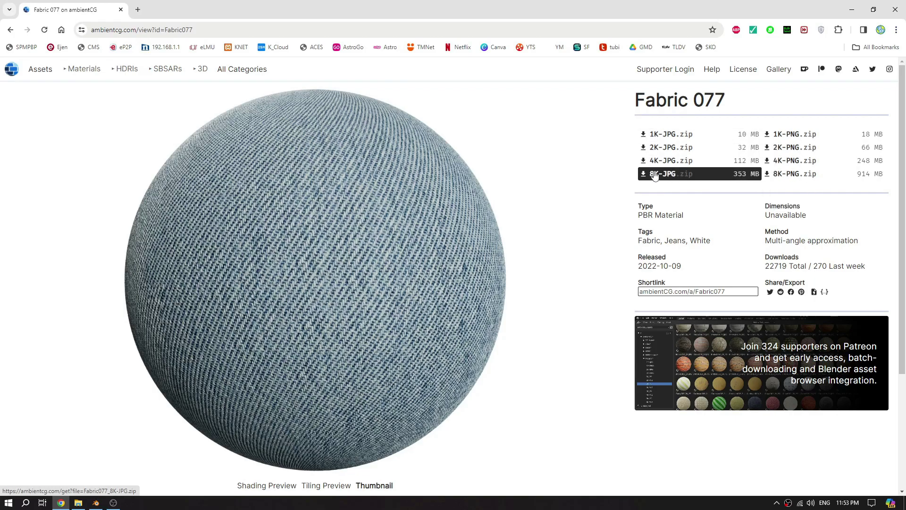
{"action": "mouse_move", "coordinate": [655, 182]}
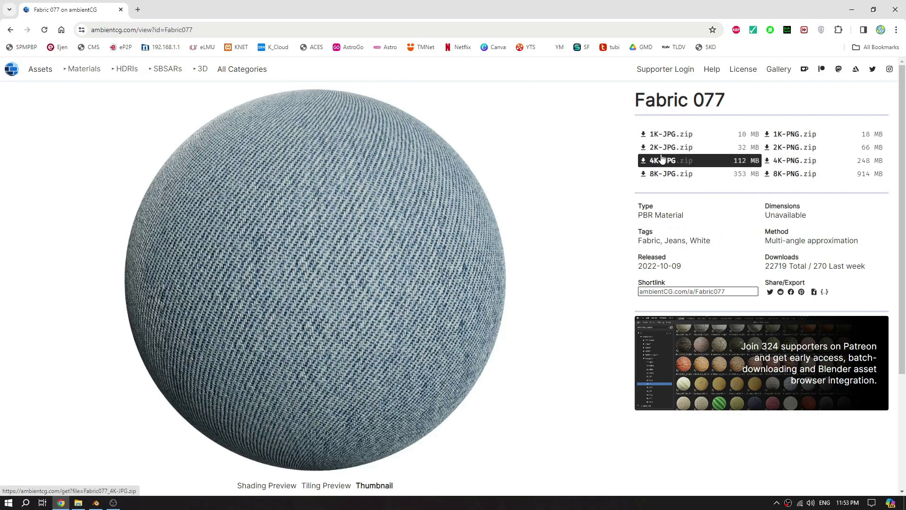
- Download the Fabric 077 material as the 1K-PNG zip
{"action": "mouse_move", "coordinate": [740, 182]}
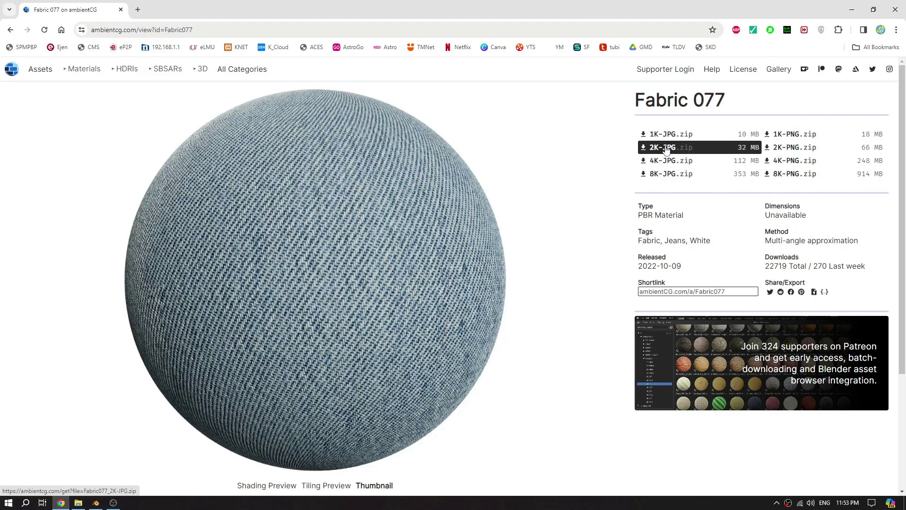
{"action": "mouse_move", "coordinate": [666, 149]}
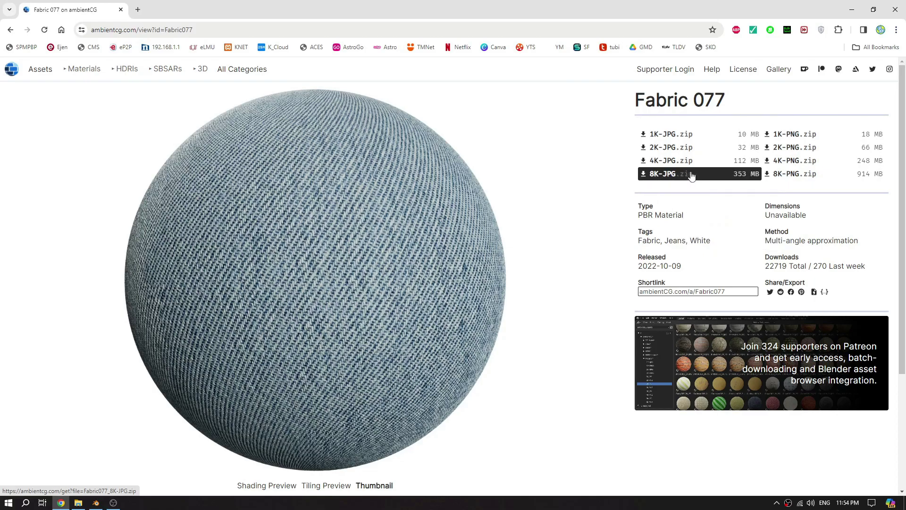
{"action": "mouse_move", "coordinate": [793, 140]}
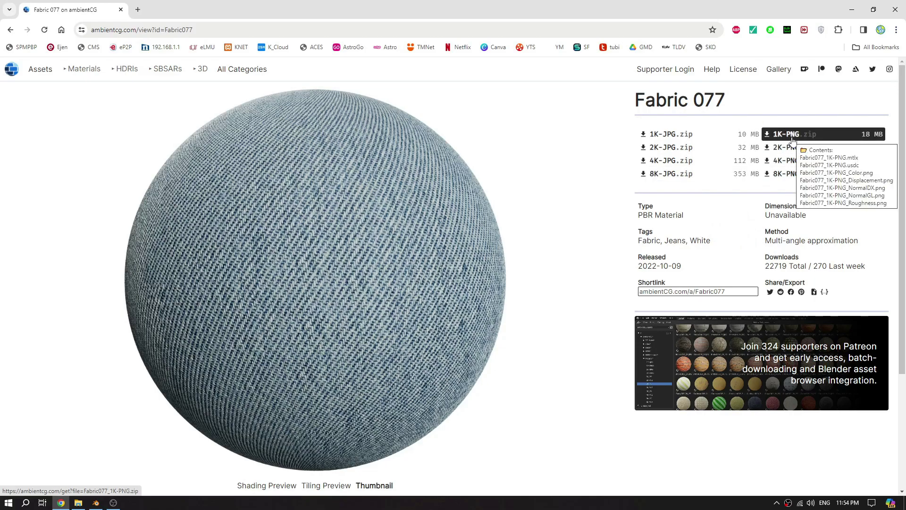
{"action": "left_click", "coordinate": [793, 139]}
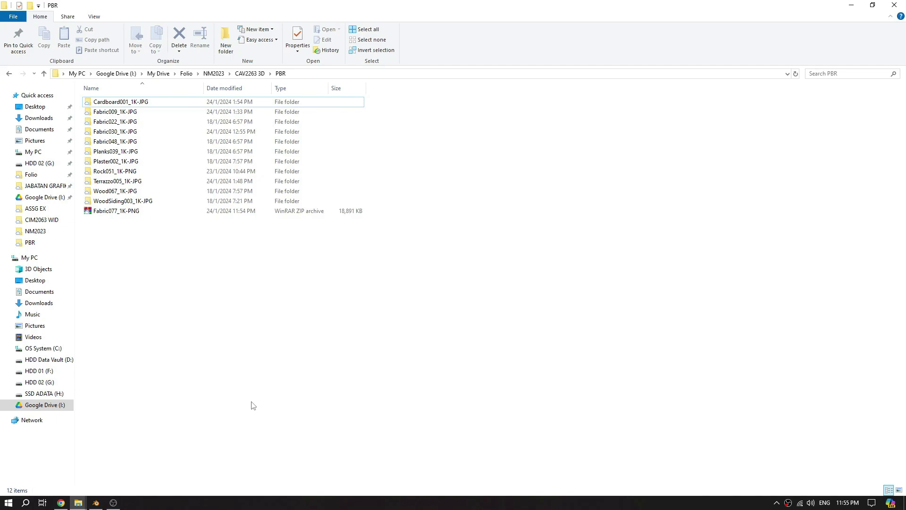
- Extract the Fabric077_1K-PNG archive into its own folder inside the PBR folder and delete the original zip
{"action": "left_click", "coordinate": [118, 216]}
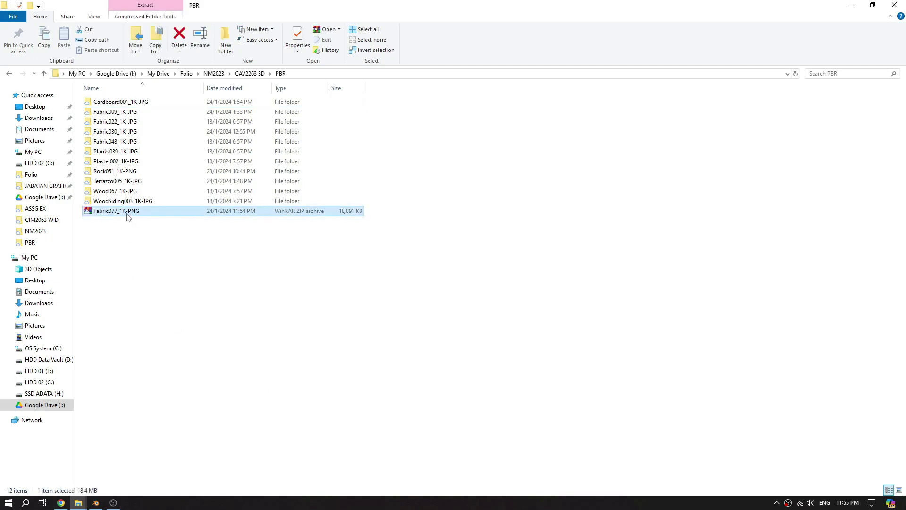
{"action": "right_click", "coordinate": [127, 214]}
{"action": "left_click", "coordinate": [200, 262]}
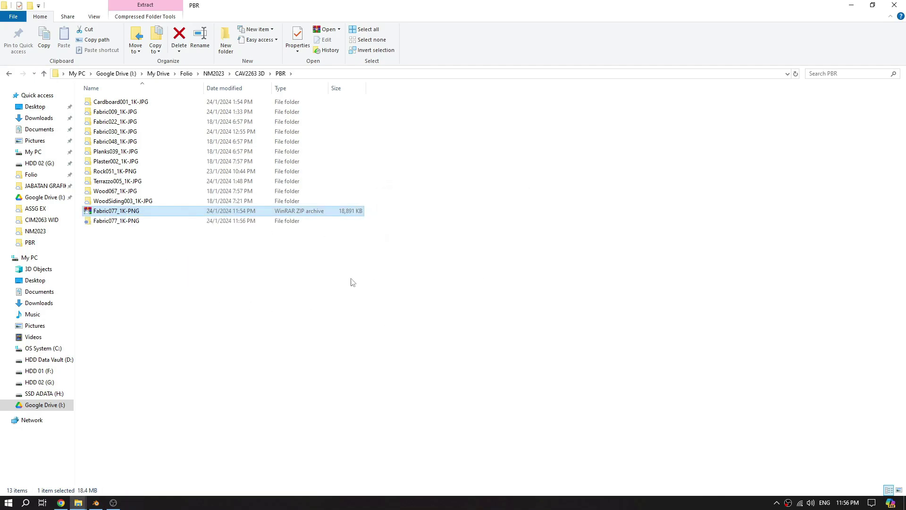
{"action": "key", "text": "Delete"}
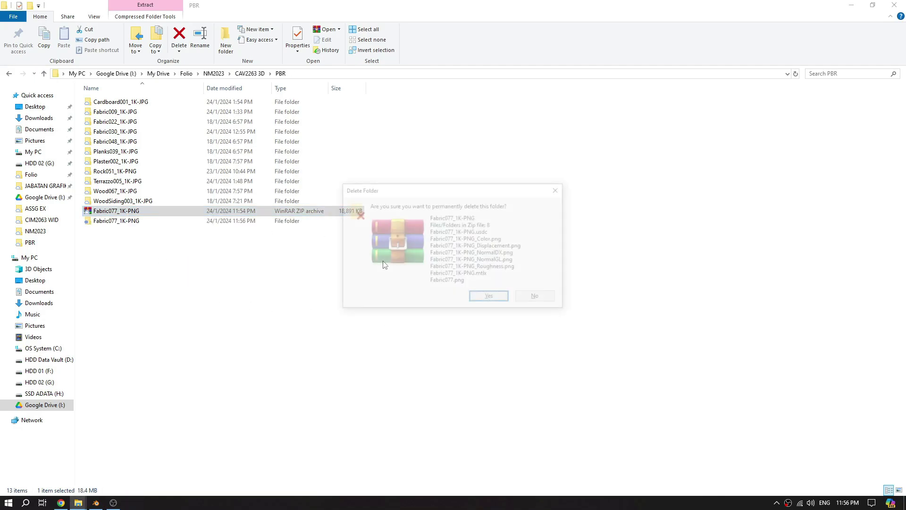
{"action": "key", "text": "Return"}
- Open the extracted Fabric077_1K-PNG folder and show its files as extra large icons
{"action": "double_click", "coordinate": [126, 211]}
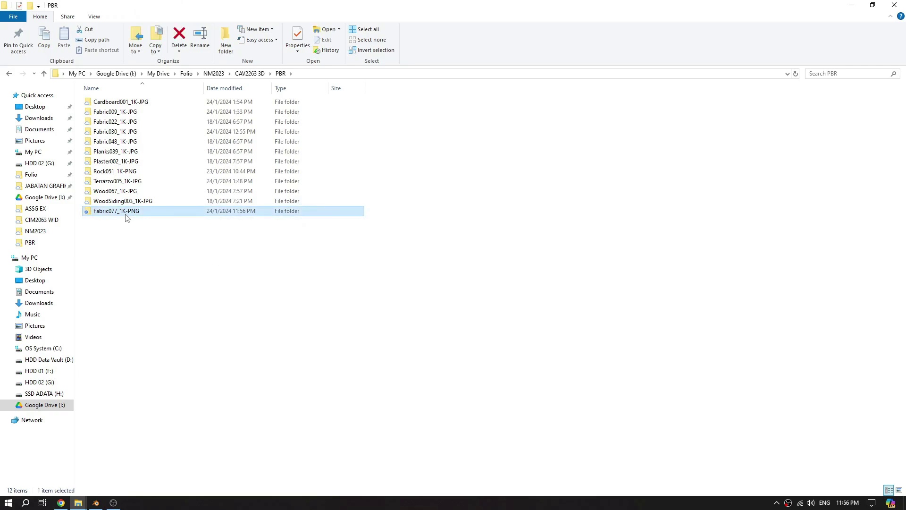
{"action": "left_click", "coordinate": [94, 18]}
{"action": "left_click", "coordinate": [117, 32]}
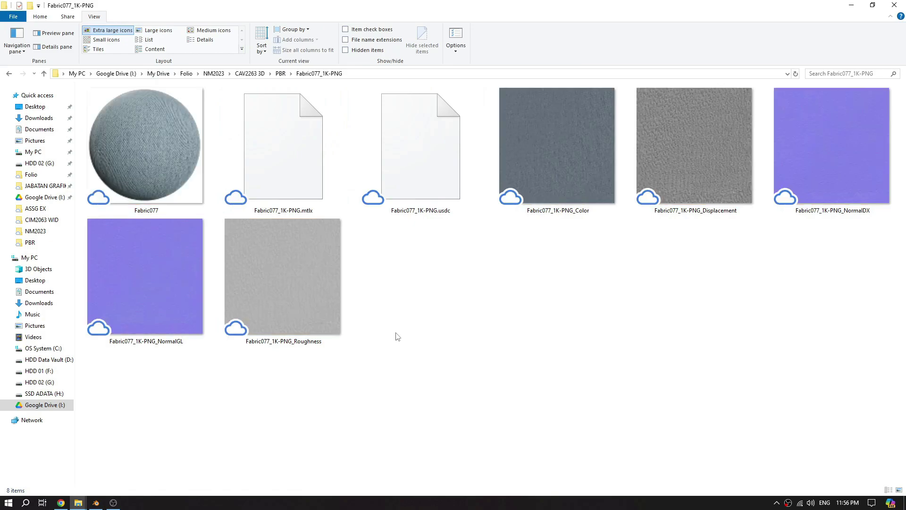
- Look through the Fabric077 preview image, the mtlx and usdc files, and the Color, Displacement and NormalDX maps
{"action": "left_click", "coordinate": [132, 162]}
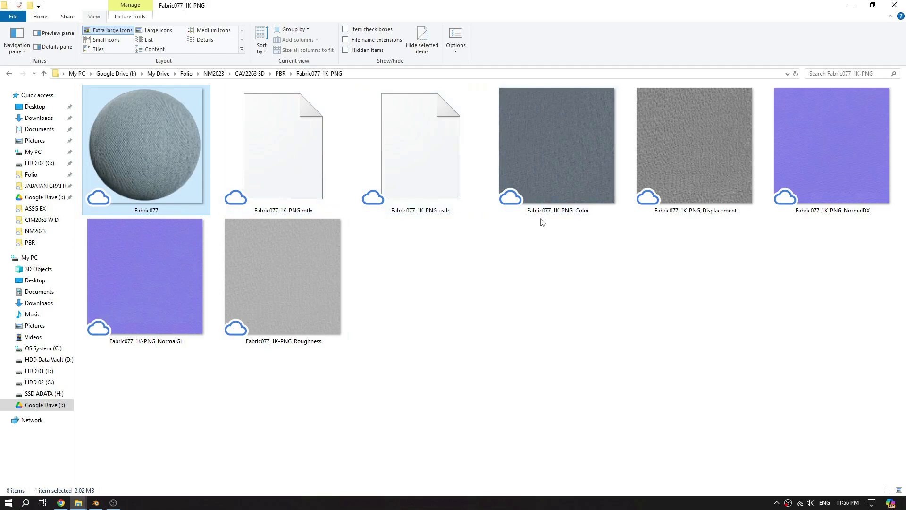
{"action": "left_click", "coordinate": [287, 180]}
{"action": "left_click", "coordinate": [405, 182]}
{"action": "left_click", "coordinate": [292, 182]}
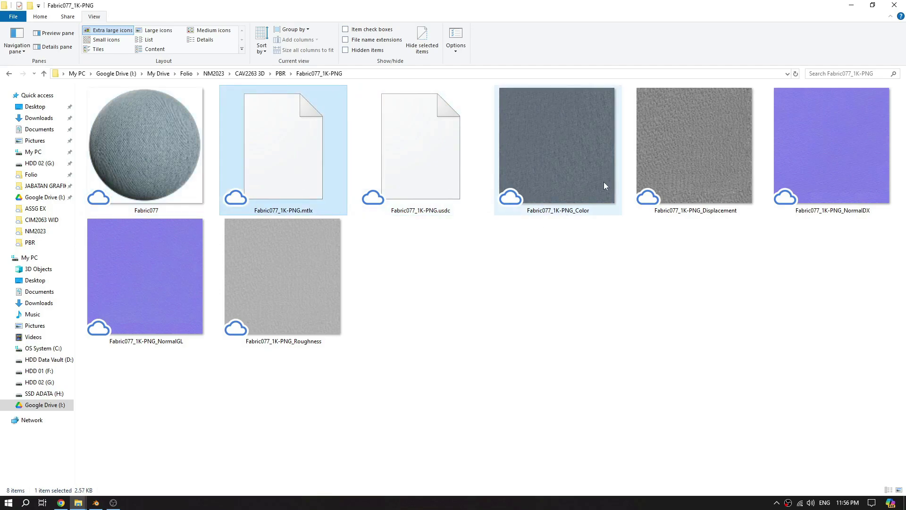
{"action": "left_click", "coordinate": [610, 181]}
{"action": "left_click", "coordinate": [692, 180]}
{"action": "left_click", "coordinate": [809, 177]}
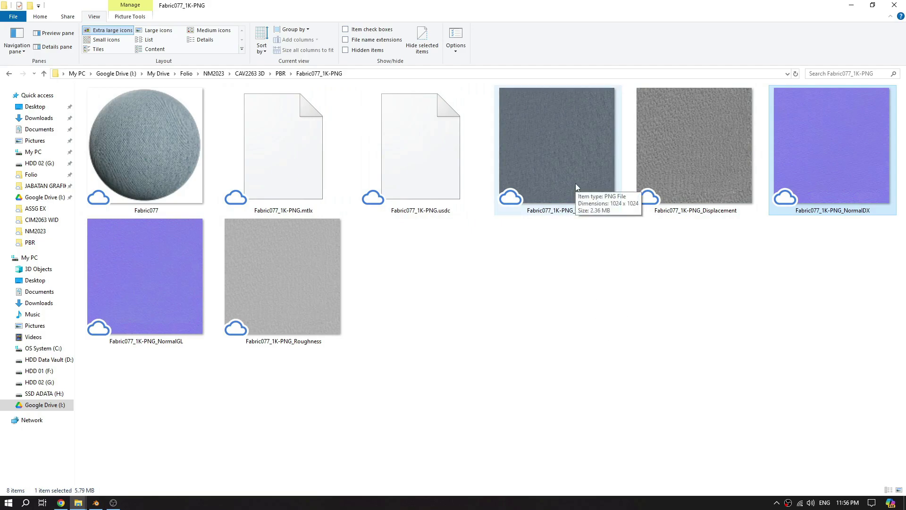
- Compare the Color, NormalDX, NormalGL and Roughness maps to identify the texture images relevant for the material
{"action": "left_click", "coordinate": [551, 177]}
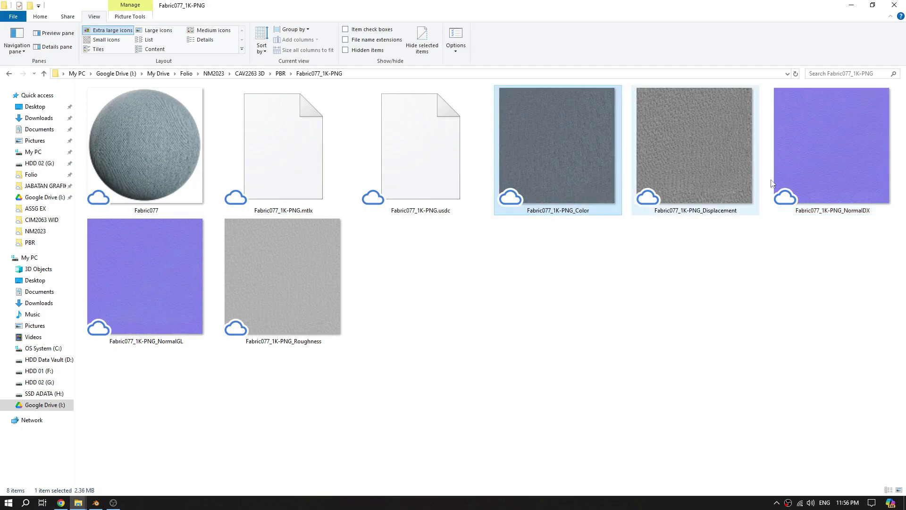
{"action": "left_click", "coordinate": [828, 180]}
{"action": "left_click", "coordinate": [267, 302]}
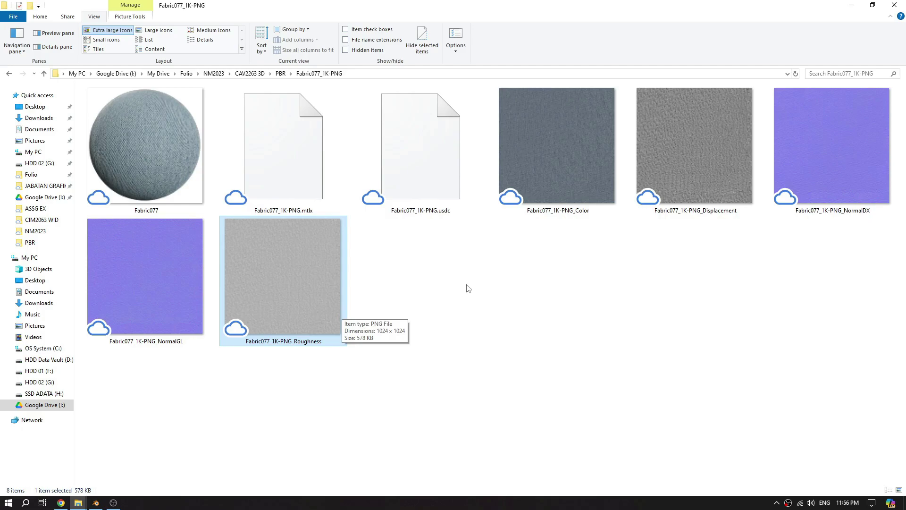
{"action": "left_click", "coordinate": [565, 184]}
{"action": "left_click", "coordinate": [866, 192]}
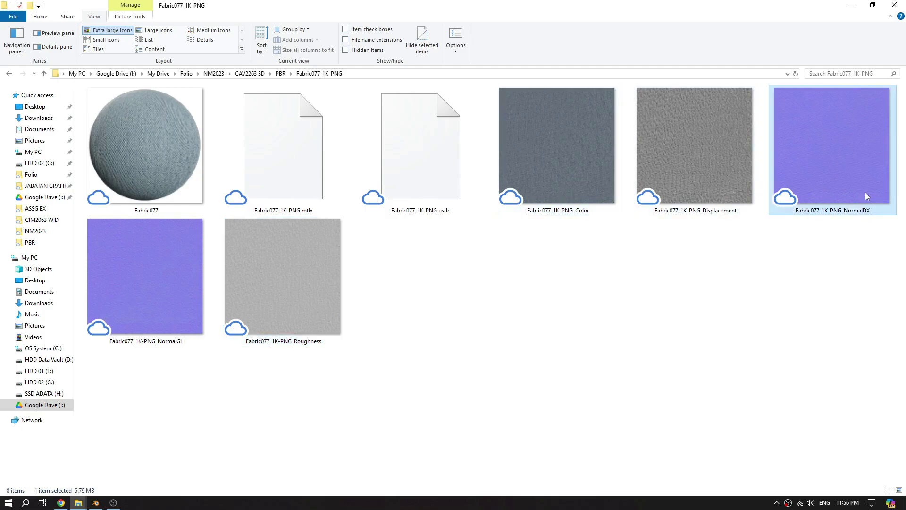
{"action": "left_click", "coordinate": [307, 311]}
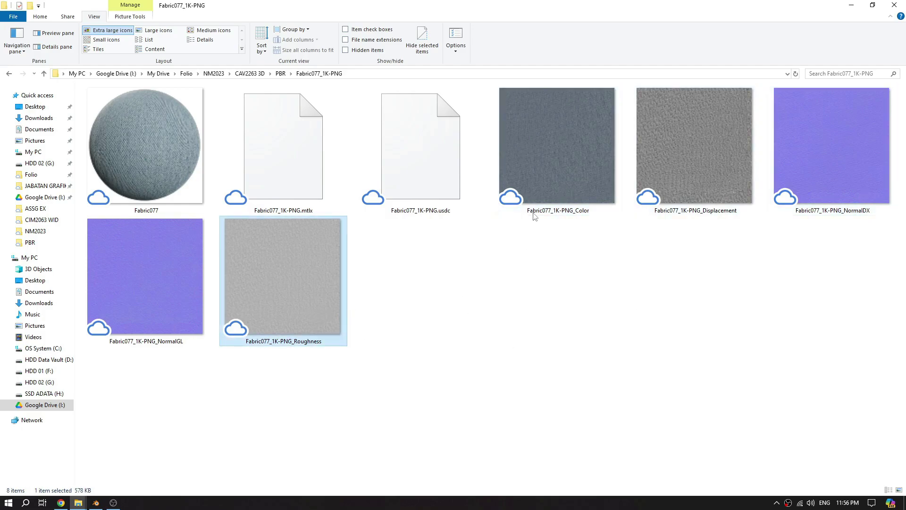
{"action": "left_click", "coordinate": [553, 183]}
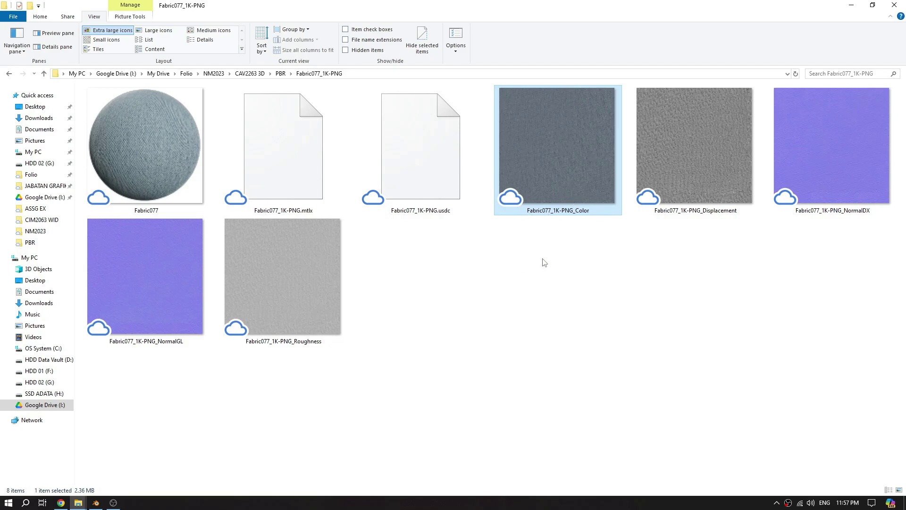
{"action": "left_click", "coordinate": [544, 278]}
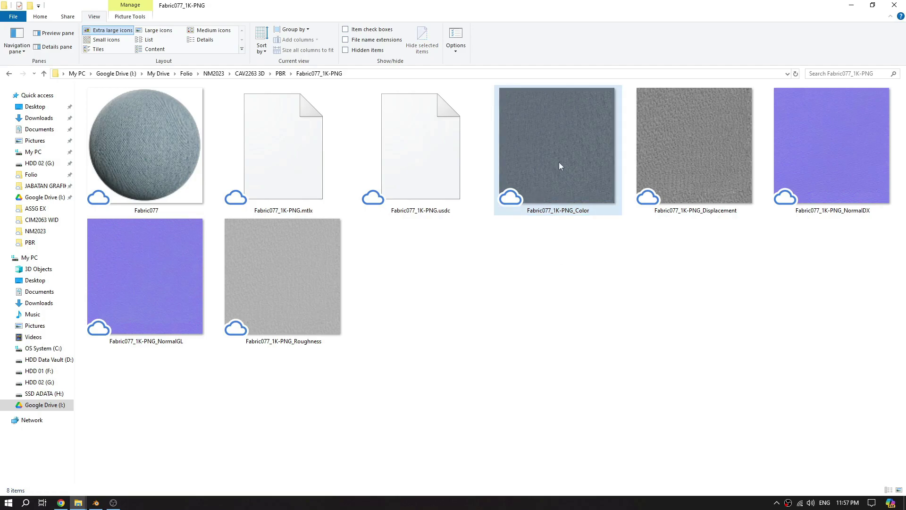
{"action": "left_click", "coordinate": [774, 174]}
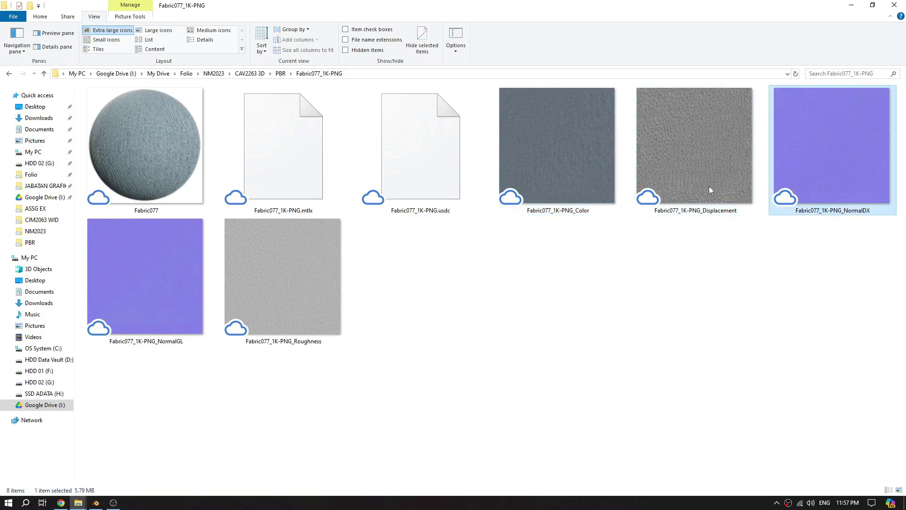
{"action": "left_click", "coordinate": [172, 268]}
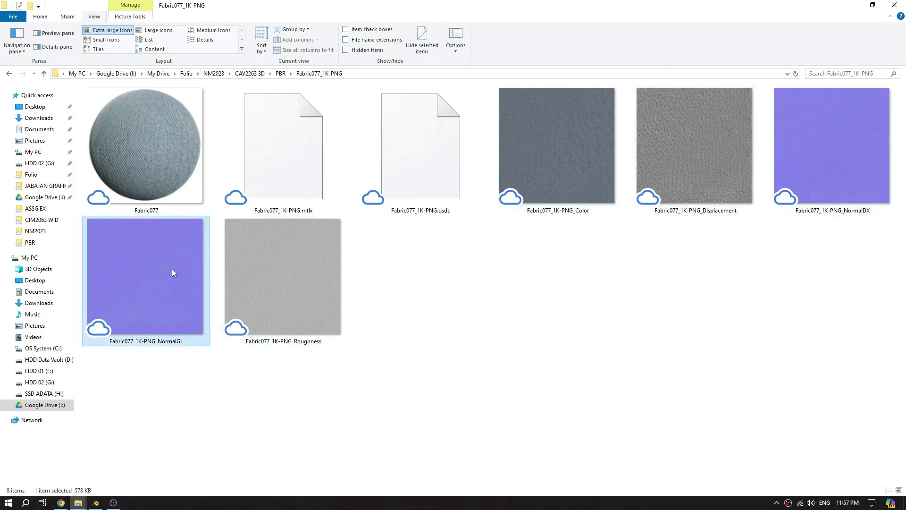
{"action": "left_click", "coordinate": [493, 333]}
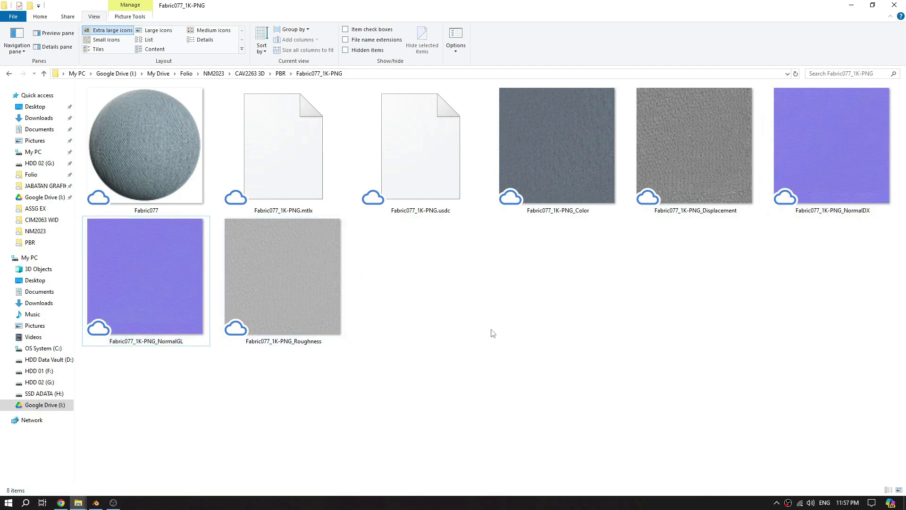
- Switch to Blender, select the sphere and create a new material for it in the Shading workspace
{"action": "left_click", "coordinate": [97, 503]}
{"action": "left_click", "coordinate": [164, 260]}
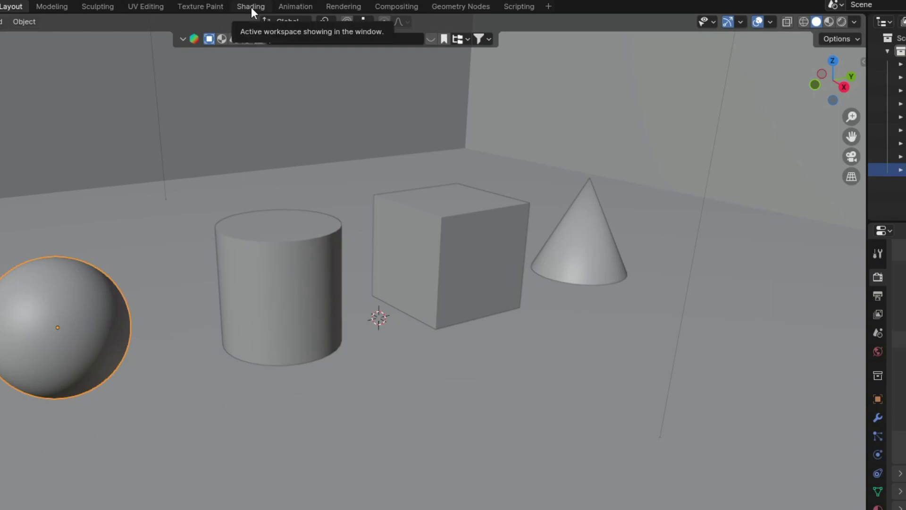
{"action": "left_click", "coordinate": [251, 7]}
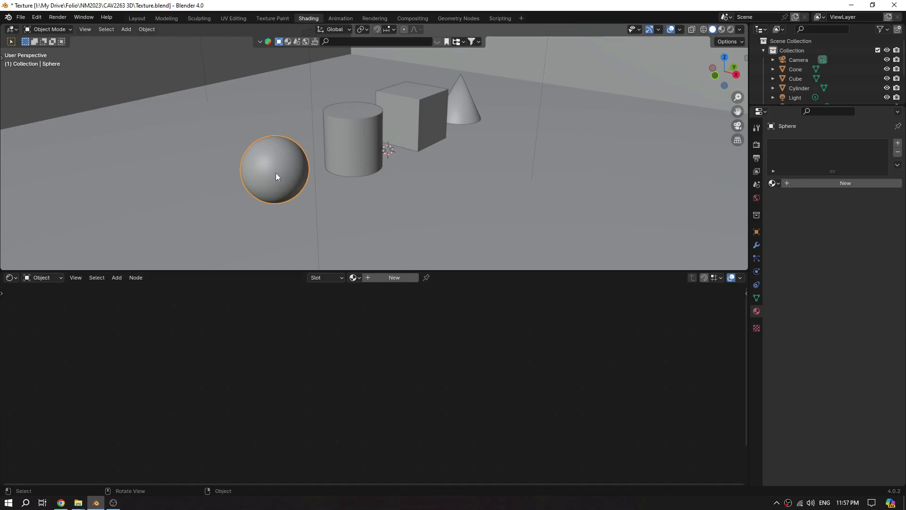
{"action": "left_click", "coordinate": [381, 280]}
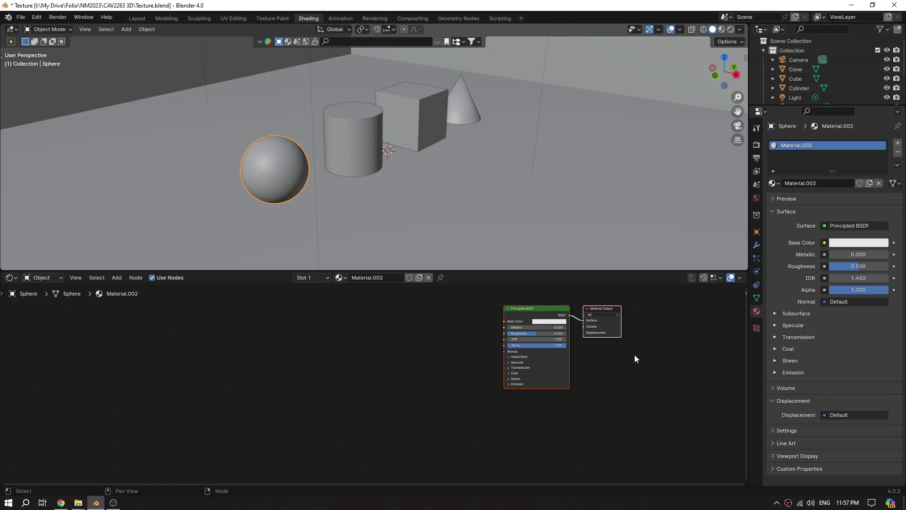
- Examine the Principled BSDF and Material Output nodes of the sphere's new material in the node editor
{"action": "scroll", "coordinate": [648, 355], "scroll_direction": "up", "scroll_amount": 2}
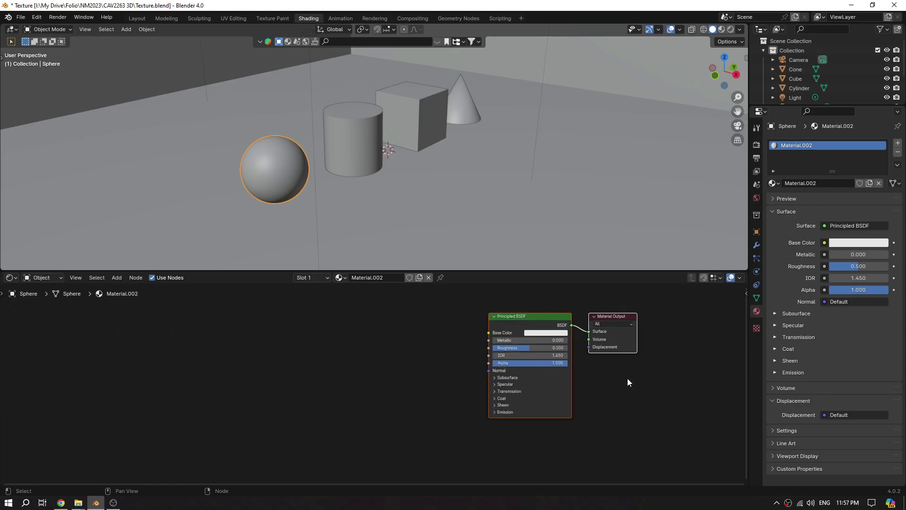
{"action": "scroll", "coordinate": [639, 386], "scroll_direction": "up", "scroll_amount": 1}
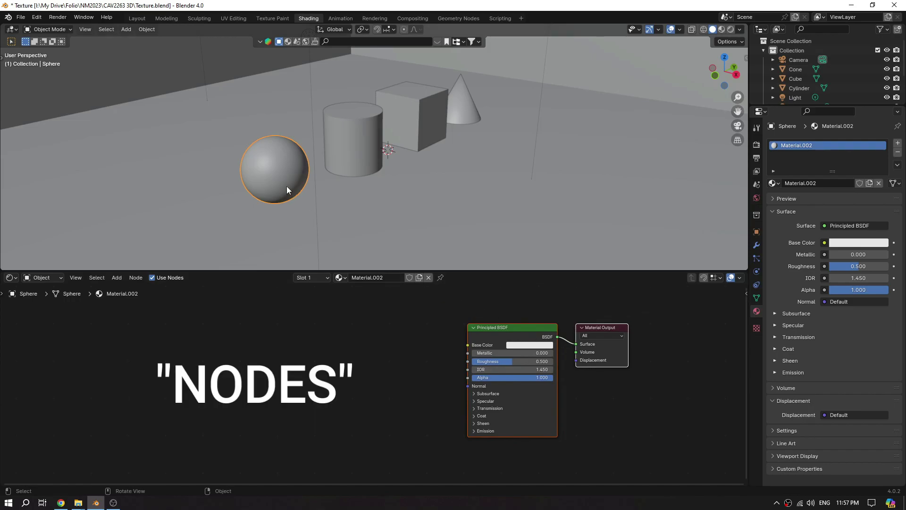
{"action": "left_click_drag", "start_coordinate": [649, 314], "coordinate": [464, 457]}
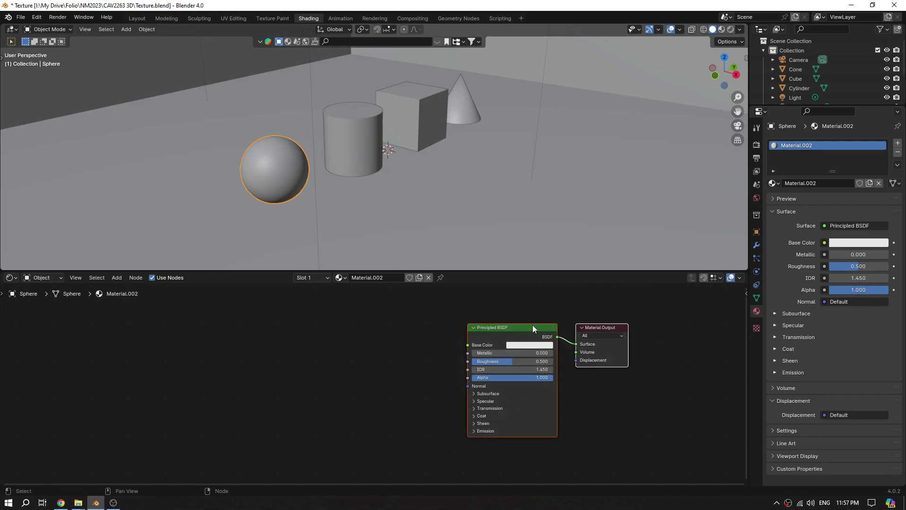
{"action": "left_click_drag", "start_coordinate": [528, 334], "coordinate": [584, 336]}
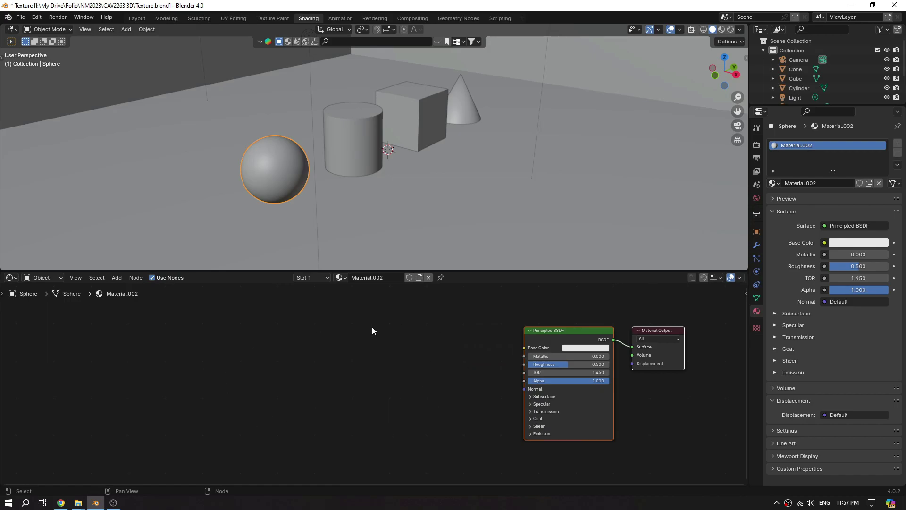
{"action": "middle_click_drag", "start_coordinate": [466, 362], "coordinate": [504, 356]}
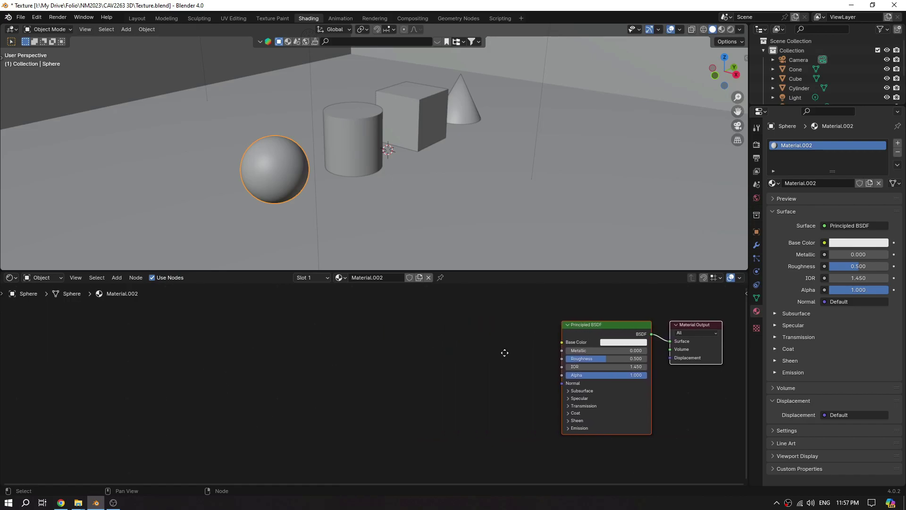
{"action": "middle_click_drag", "start_coordinate": [442, 207], "coordinate": [481, 190]}
{"action": "left_click_drag", "start_coordinate": [528, 319], "coordinate": [683, 411]}
{"action": "left_click", "coordinate": [619, 324]}
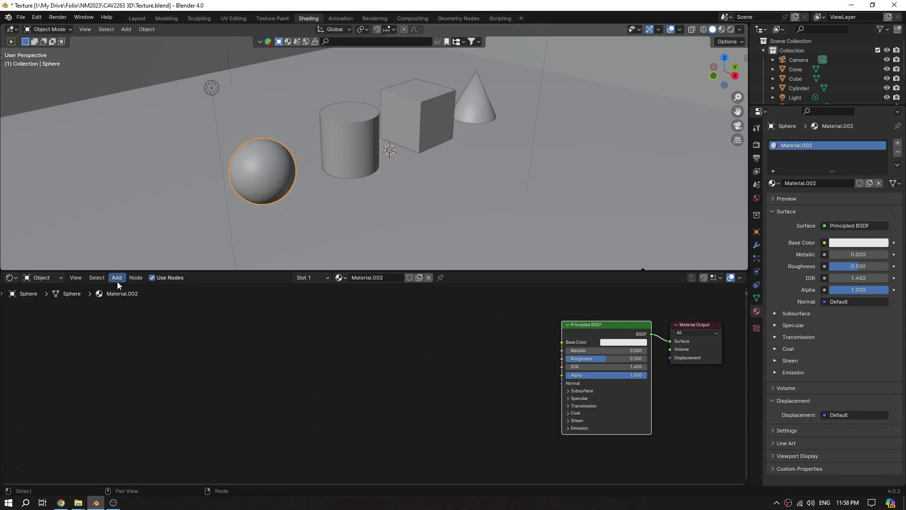
{"action": "left_click_drag", "start_coordinate": [549, 321], "coordinate": [722, 450]}
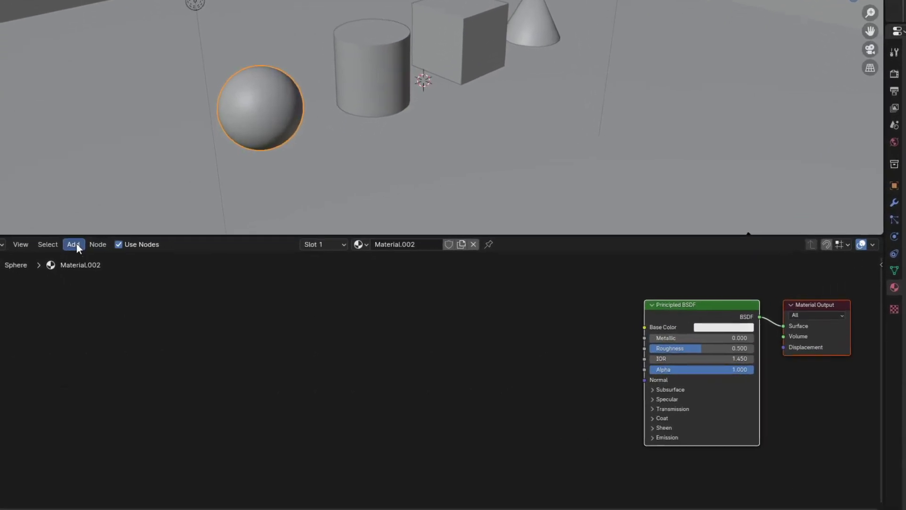
- Add a Texture Coordinate node to the sphere's material and place it well to the left of the Principled BSDF node
{"action": "left_click", "coordinate": [117, 278]}
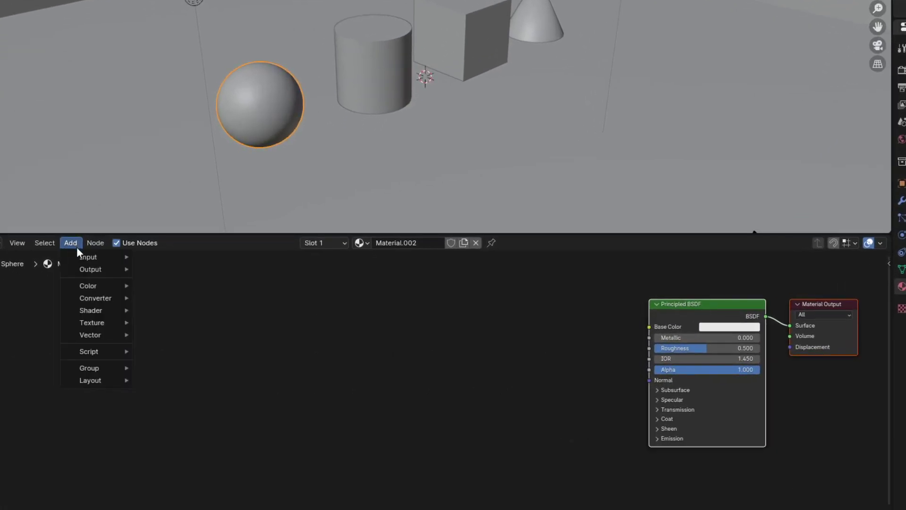
{"action": "mouse_move", "coordinate": [78, 255]}
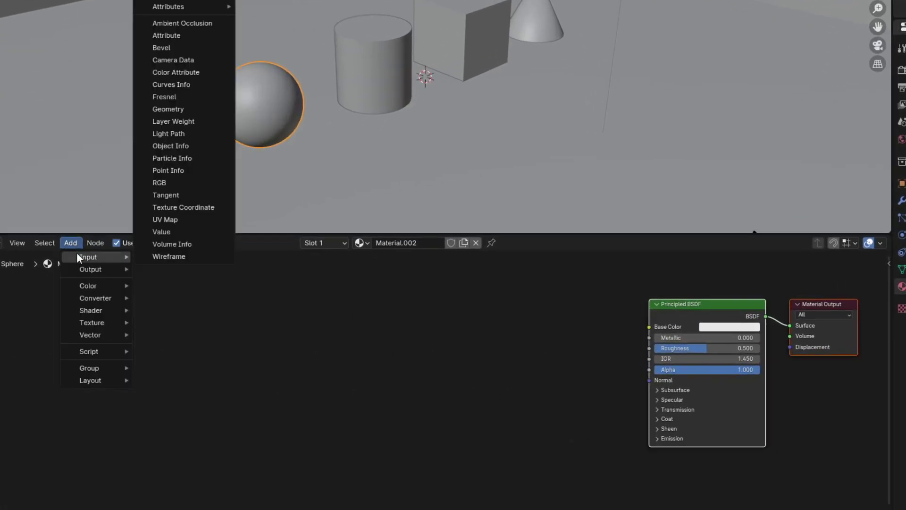
{"action": "left_click", "coordinate": [182, 209]}
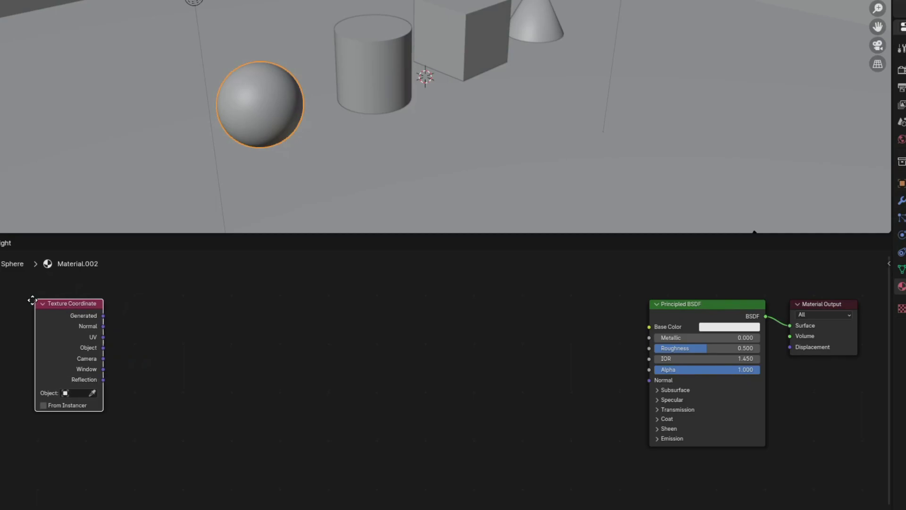
{"action": "left_click", "coordinate": [2, 304]}
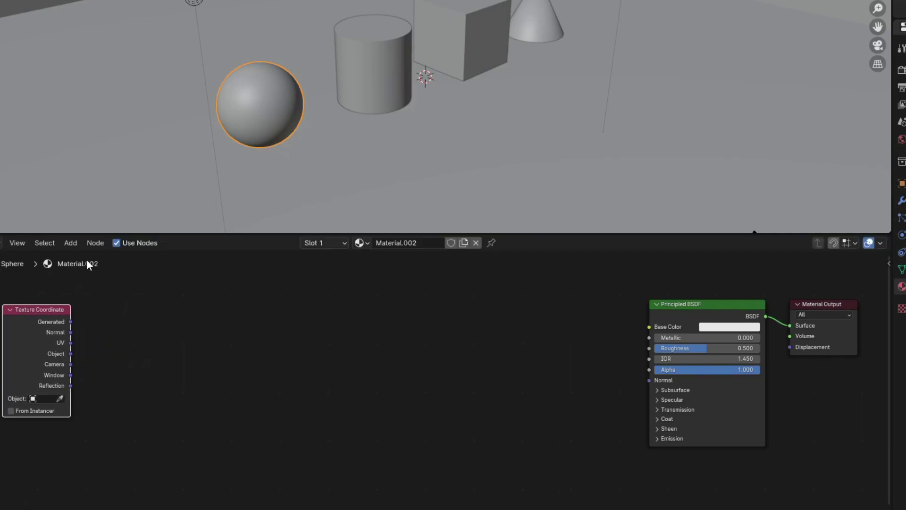
- Add a Mapping node beside the Texture Coordinate node and connect the Object output to its Vector input
{"action": "left_click", "coordinate": [78, 244]}
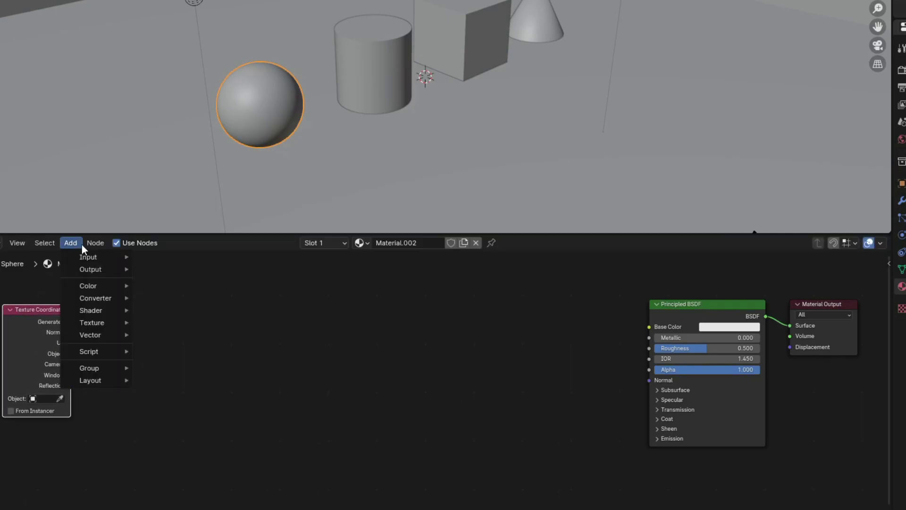
{"action": "mouse_move", "coordinate": [89, 331]}
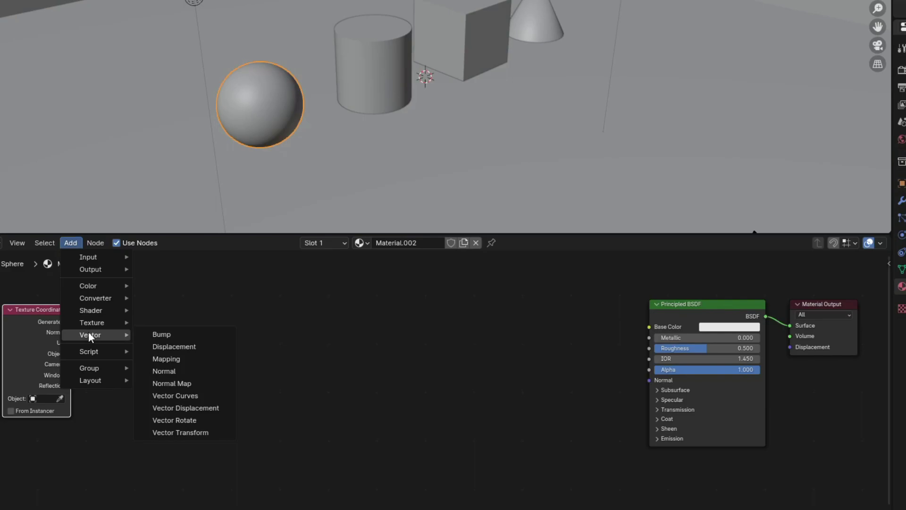
{"action": "left_click", "coordinate": [178, 357]}
{"action": "left_click", "coordinate": [106, 284]}
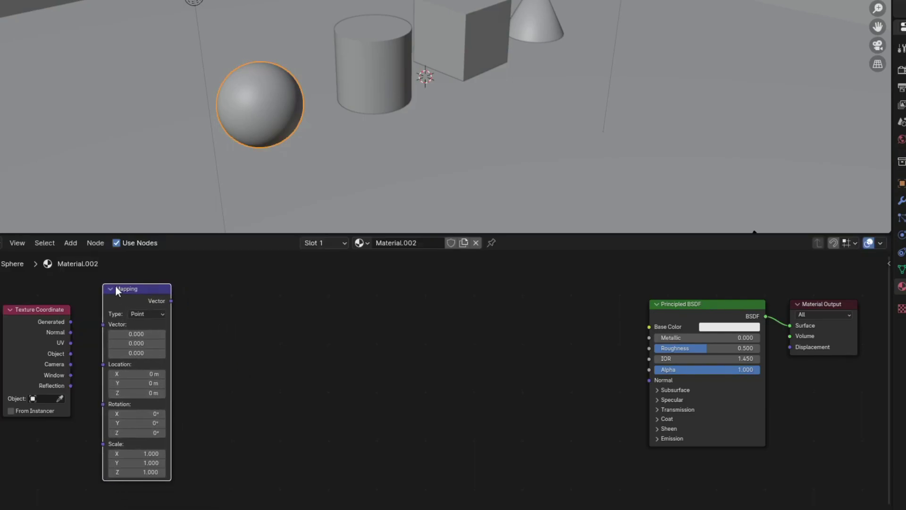
{"action": "left_click_drag", "start_coordinate": [71, 354], "coordinate": [100, 327]}
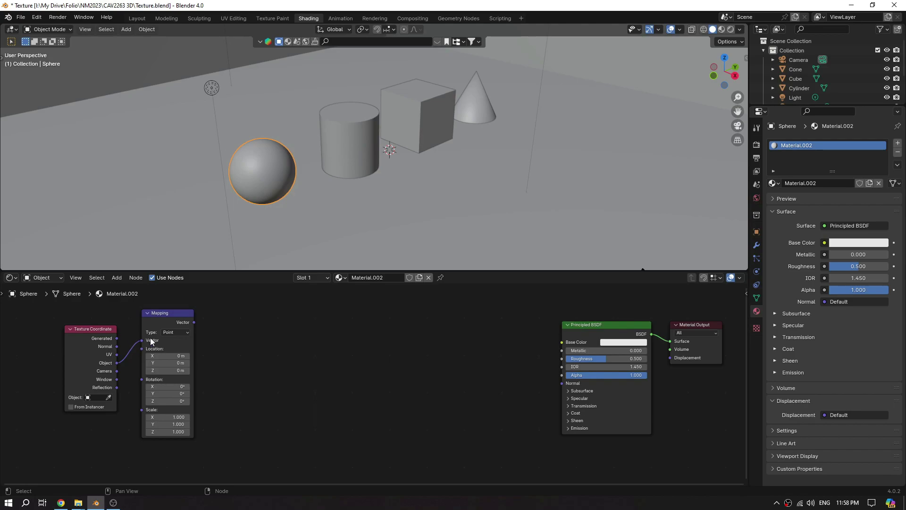
{"action": "left_click_drag", "start_coordinate": [30, 350], "coordinate": [211, 406]}
{"action": "left_click_drag", "start_coordinate": [540, 336], "coordinate": [736, 412]}
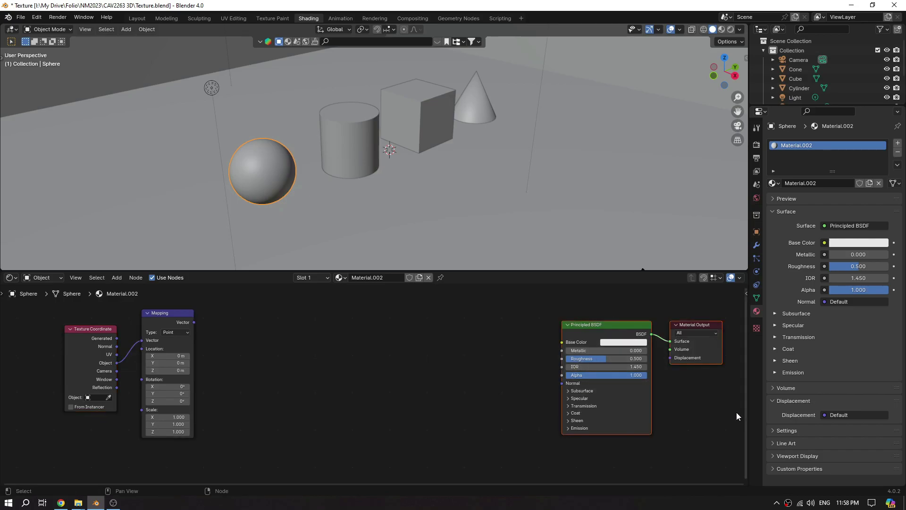
{"action": "left_click_drag", "start_coordinate": [16, 346], "coordinate": [727, 412]}
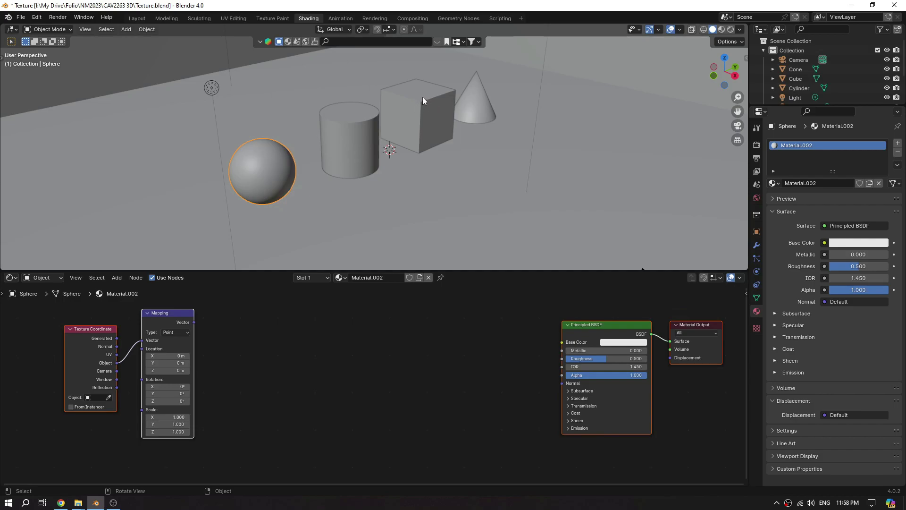
{"action": "left_click_drag", "start_coordinate": [65, 357], "coordinate": [217, 410]}
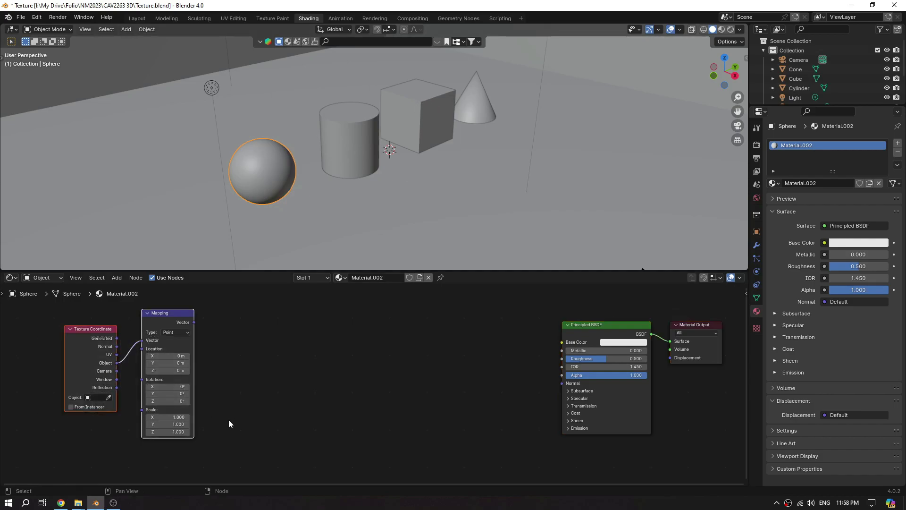
{"action": "left_click_drag", "start_coordinate": [37, 309], "coordinate": [234, 400]}
{"action": "left_click_drag", "start_coordinate": [543, 329], "coordinate": [734, 409]}
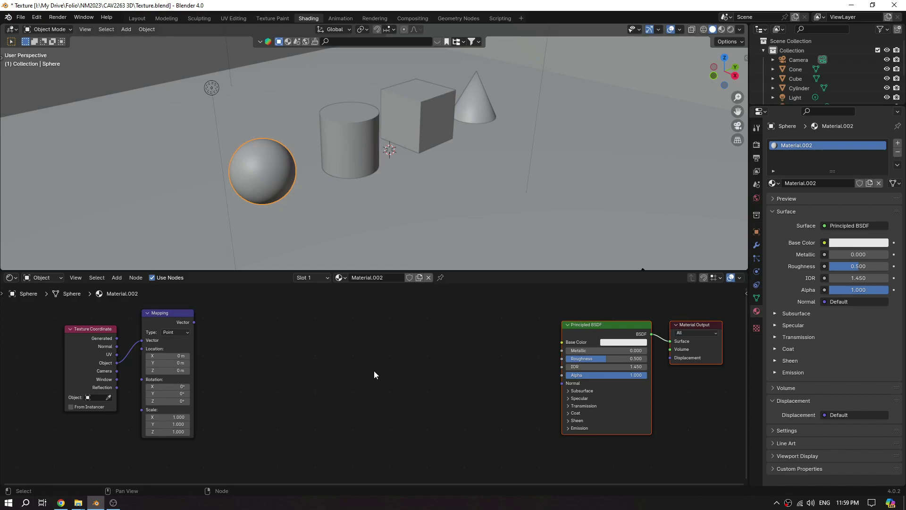
- Bring the Fabric077_1K-PNG_Color image from its folder into the node editor, placing it between the Mapping and Principled BSDF nodes
{"action": "mouse_move", "coordinate": [78, 502]}
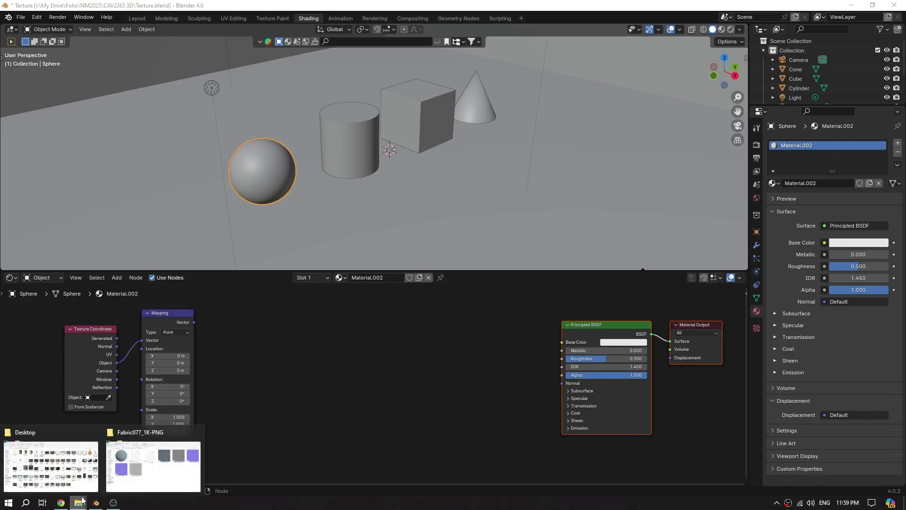
{"action": "left_click", "coordinate": [122, 465]}
{"action": "left_click", "coordinate": [593, 187]}
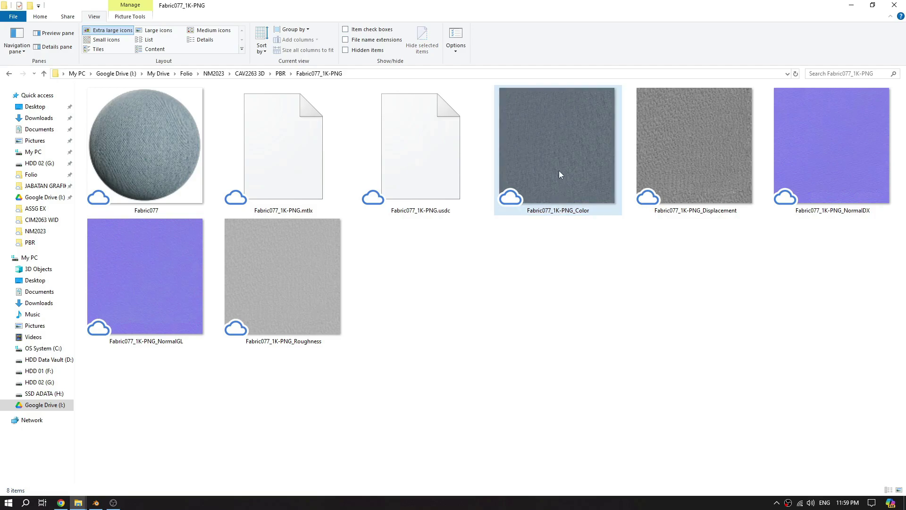
{"action": "left_click_drag", "start_coordinate": [559, 153], "coordinate": [96, 506]}
{"action": "left_click_drag", "start_coordinate": [351, 337], "coordinate": [368, 313]}
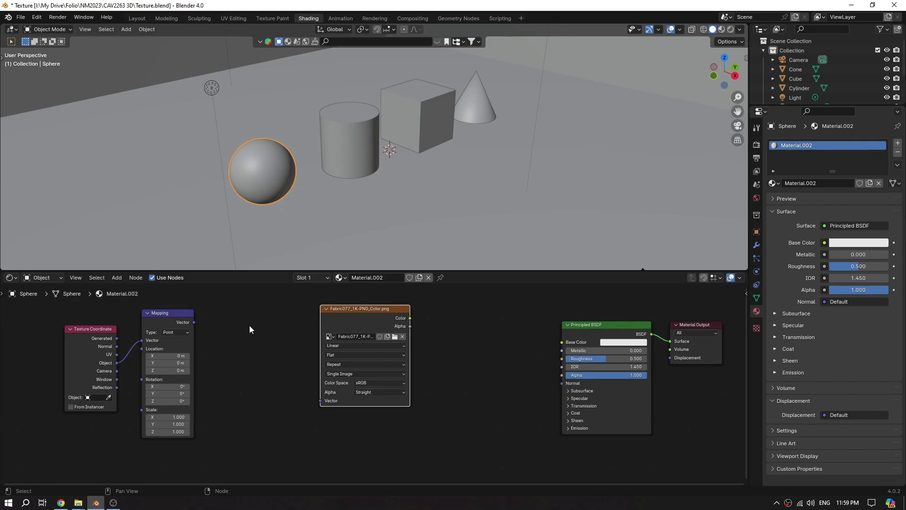
- Connect the Mapping node's Vector to the Color texture's Vector input and the texture's Color output to Base Color
{"action": "left_click", "coordinate": [193, 322]}
{"action": "left_click_drag", "start_coordinate": [195, 323], "coordinate": [319, 401]}
{"action": "left_click", "coordinate": [390, 311]}
{"action": "left_click_drag", "start_coordinate": [410, 318], "coordinate": [561, 343]}
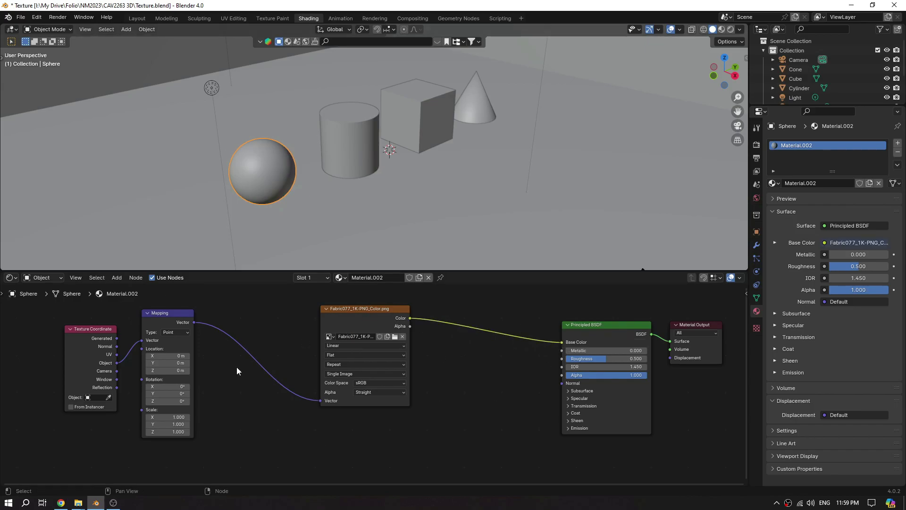
- Switch the viewport to rendered shading and inspect the fabric texture on the sphere up close
{"action": "left_click", "coordinate": [731, 29]}
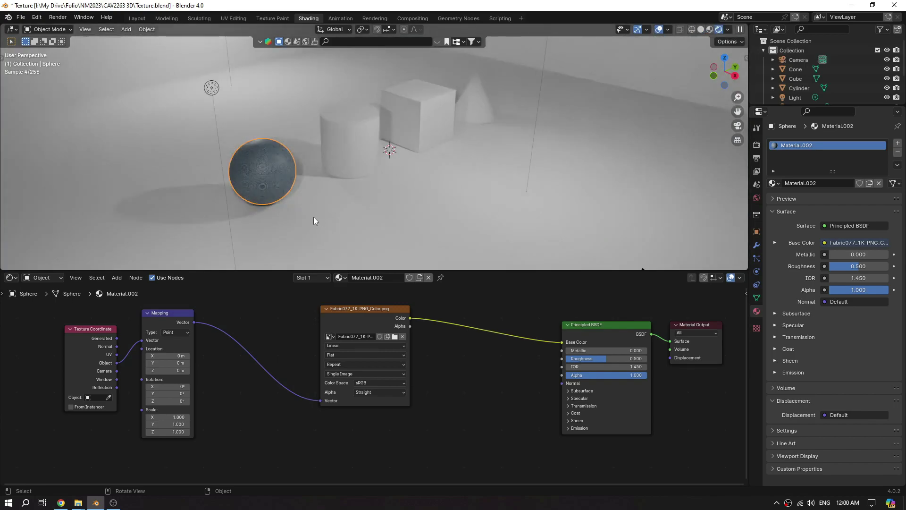
{"action": "scroll", "coordinate": [269, 187], "scroll_direction": "up", "scroll_amount": 5}
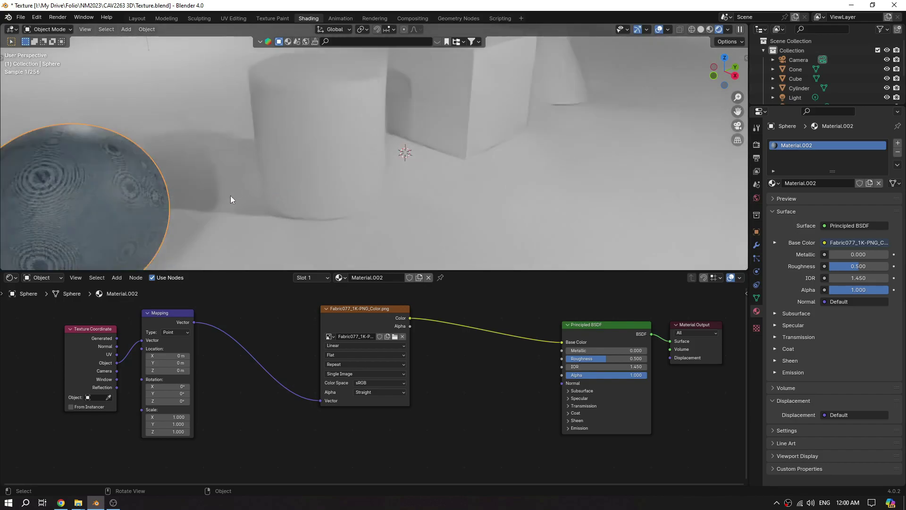
{"action": "middle_click_drag", "start_coordinate": [228, 202], "coordinate": [476, 180], "text": "shift"}
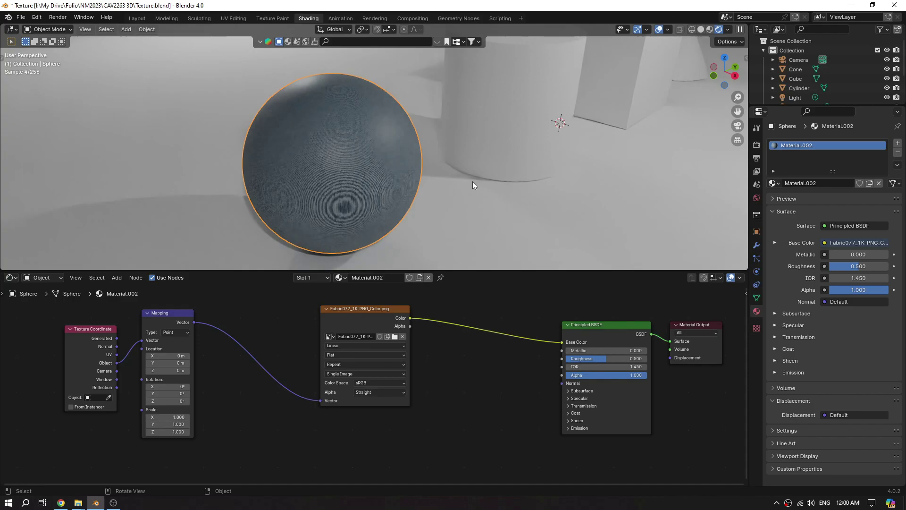
{"action": "mouse_move", "coordinate": [384, 174]}
{"action": "middle_mouse_down"}
{"action": "mouse_move", "coordinate": [391, 174]}
{"action": "mouse_move", "coordinate": [369, 178]}
{"action": "middle_mouse_up"}
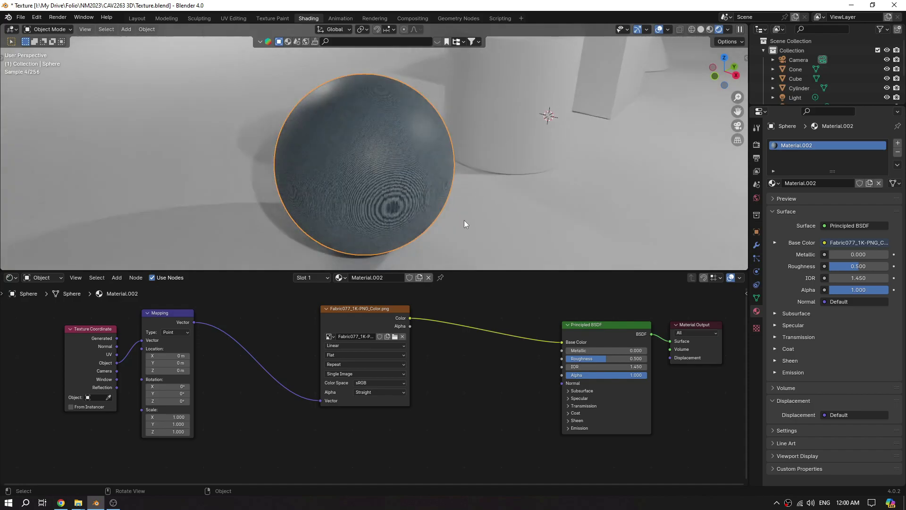
- Change the scene's render engine to EEVEE and check the textured sphere
{"action": "left_click", "coordinate": [756, 144]}
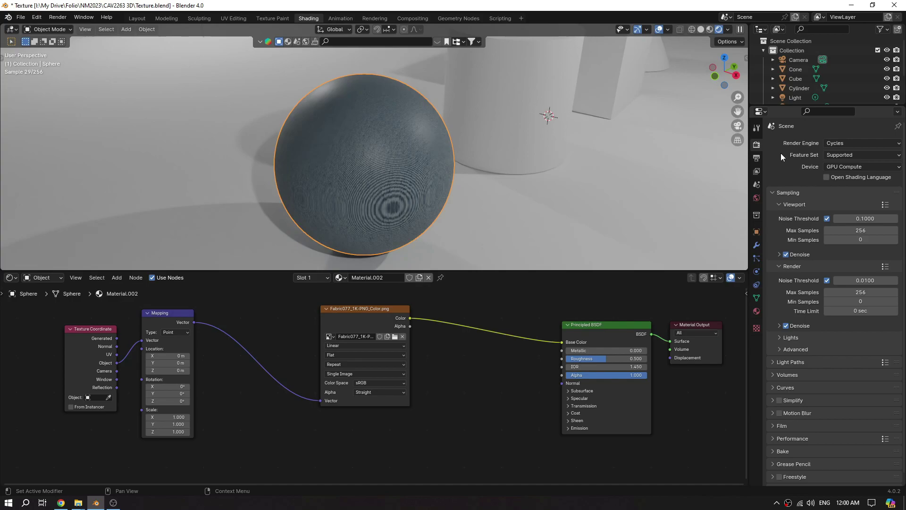
{"action": "left_click", "coordinate": [839, 143]}
{"action": "left_click", "coordinate": [814, 154]}
{"action": "mouse_move", "coordinate": [474, 197]}
{"action": "middle_mouse_down"}
{"action": "mouse_move", "coordinate": [511, 204]}
{"action": "mouse_move", "coordinate": [457, 196]}
{"action": "middle_mouse_up"}
{"action": "scroll", "coordinate": [430, 191], "scroll_direction": "up", "scroll_amount": 2}
{"action": "scroll", "coordinate": [429, 191], "scroll_direction": "down", "scroll_amount": 2}
- Bring the Fabric077_1K-PNG_Roughness image from its folder into the node editor and place it below the Color texture node
{"action": "left_click_drag", "start_coordinate": [358, 311], "coordinate": [347, 311]}
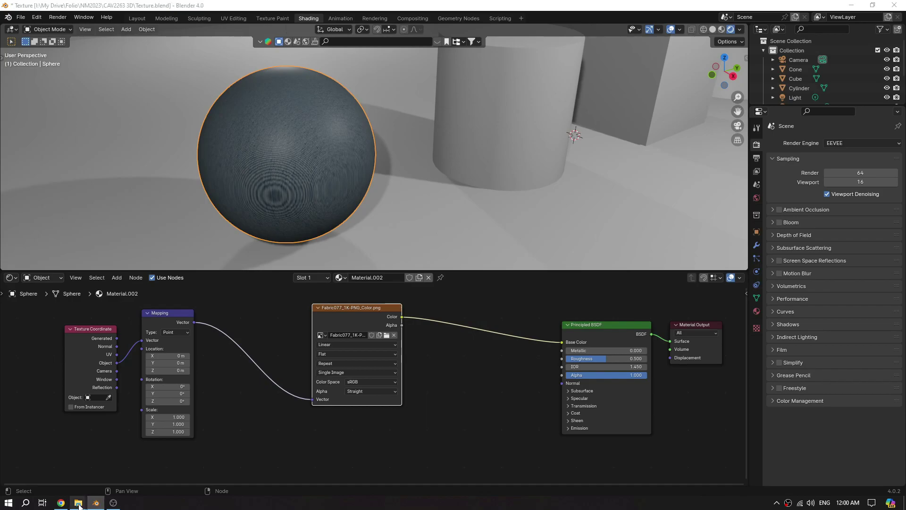
{"action": "mouse_move", "coordinate": [79, 504]}
{"action": "left_click", "coordinate": [260, 427]}
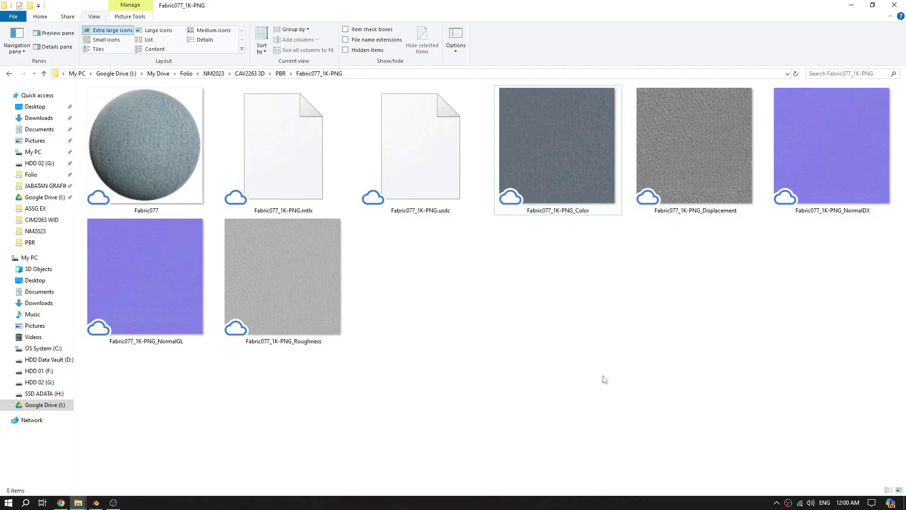
{"action": "left_click", "coordinate": [305, 283]}
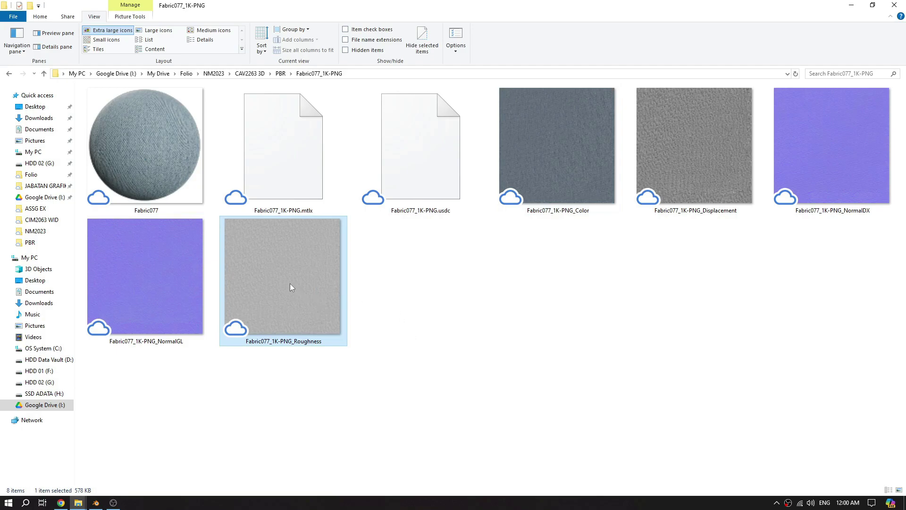
{"action": "left_click_drag", "start_coordinate": [283, 281], "coordinate": [255, 439]}
{"action": "left_click_drag", "start_coordinate": [337, 433], "coordinate": [344, 414]}
{"action": "middle_click_drag", "start_coordinate": [427, 425], "coordinate": [439, 393]}
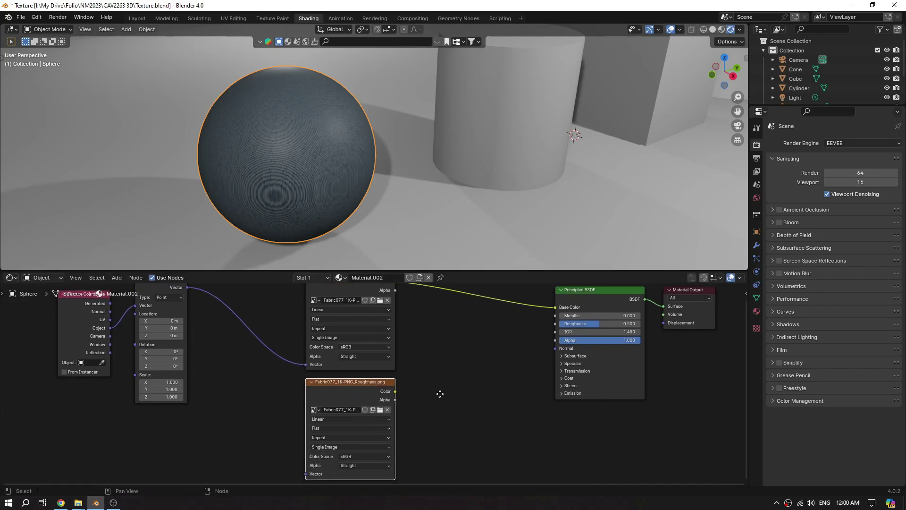
- Connect the Mapping node's Vector to the Roughness texture and the texture's Color output to the Principled BSDF's Roughness input
{"action": "middle_click_drag", "start_coordinate": [242, 338], "coordinate": [238, 353]}
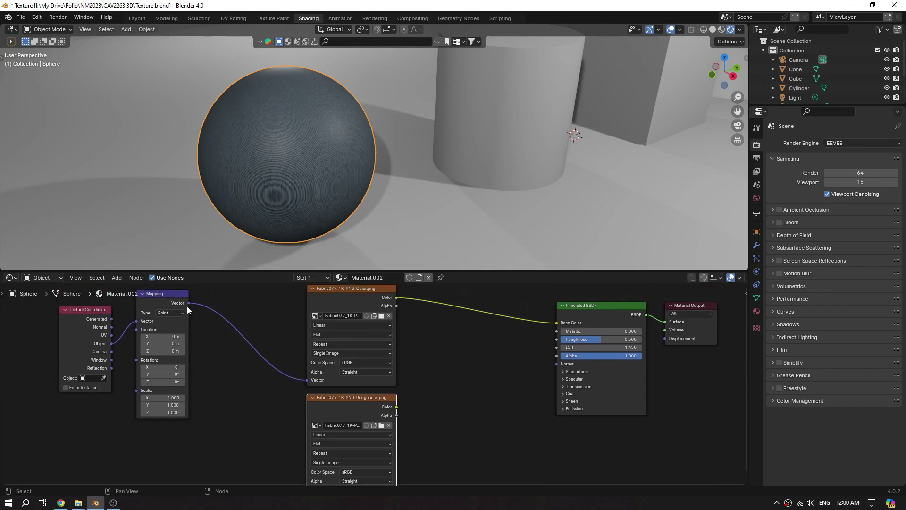
{"action": "left_click_drag", "start_coordinate": [188, 303], "coordinate": [192, 309]}
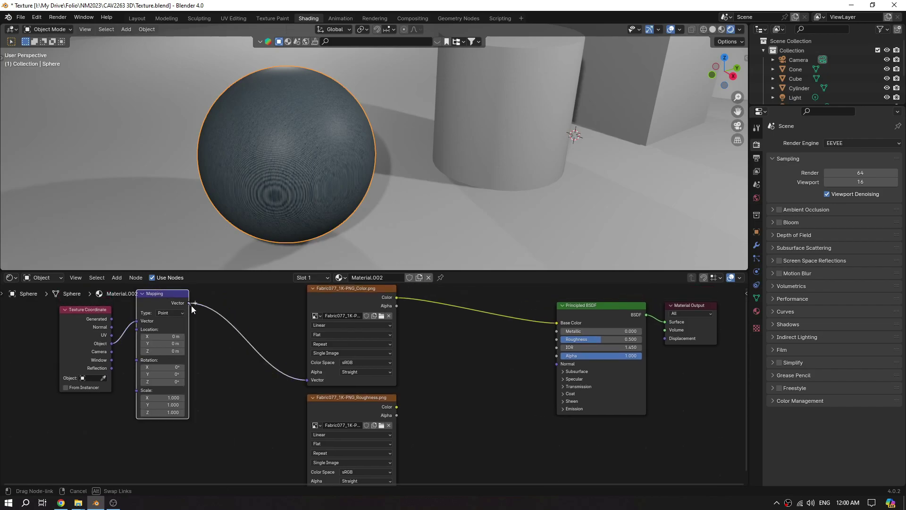
{"action": "left_click_drag", "start_coordinate": [224, 362], "coordinate": [307, 421]}
{"action": "middle_click_drag", "start_coordinate": [449, 346], "coordinate": [424, 405]}
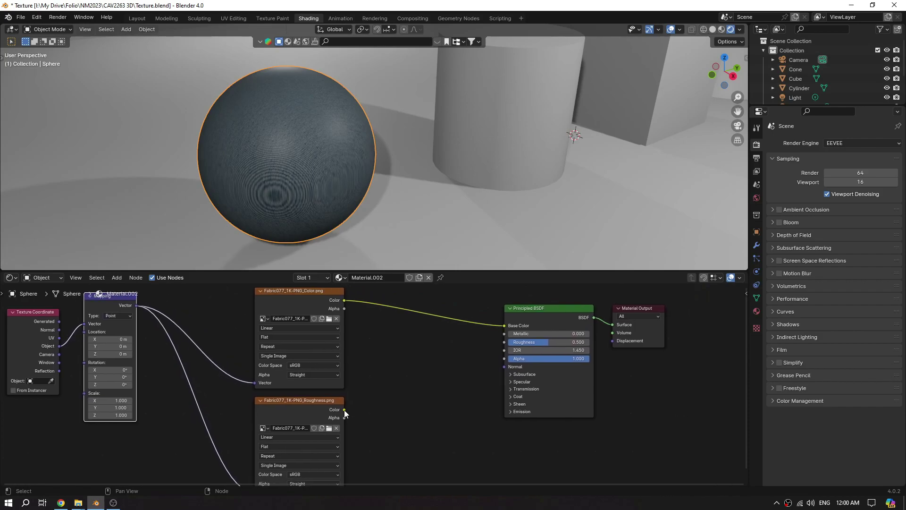
{"action": "mouse_move", "coordinate": [344, 409]}
{"action": "left_mouse_down"}
{"action": "mouse_move", "coordinate": [384, 407]}
{"action": "mouse_move", "coordinate": [502, 342]}
{"action": "left_mouse_up"}
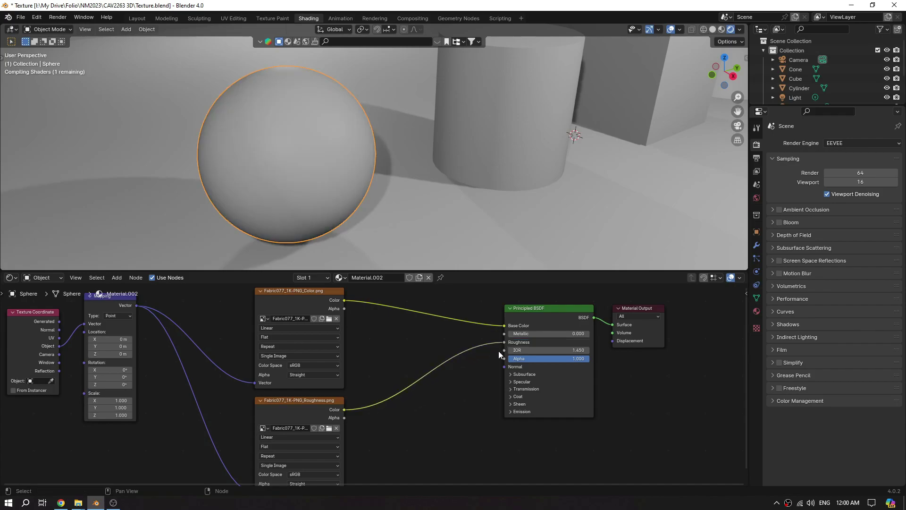
{"action": "middle_click_drag", "start_coordinate": [425, 437], "coordinate": [443, 422]}
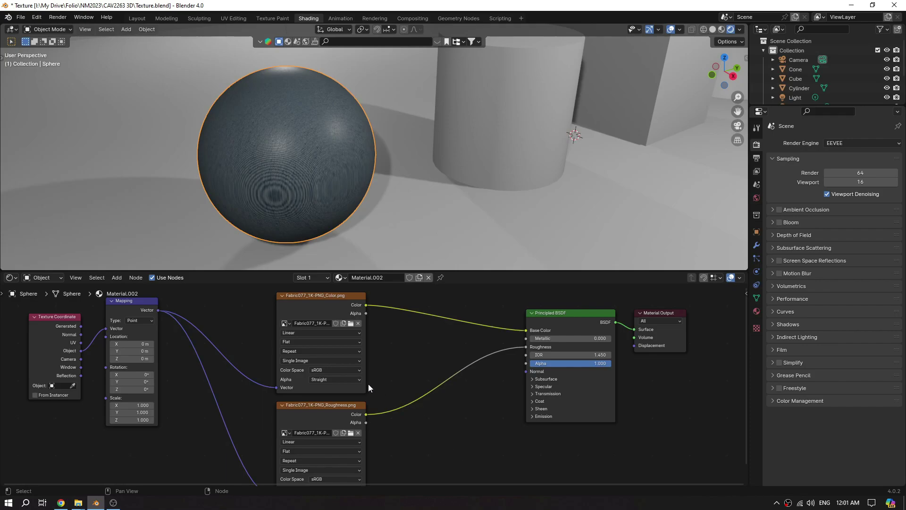
- Inspect the pattern on the sphere and set the Color texture node's projection to Sphere
{"action": "left_click", "coordinate": [336, 298]}
{"action": "middle_click_drag", "start_coordinate": [387, 205], "coordinate": [388, 204]}
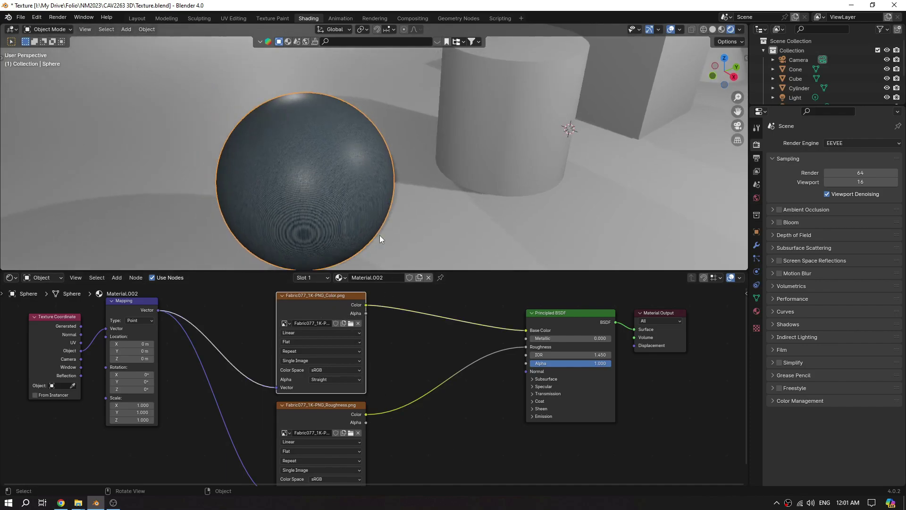
{"action": "scroll", "coordinate": [425, 337], "scroll_direction": "up", "scroll_amount": 2}
{"action": "middle_click_drag", "start_coordinate": [416, 336], "coordinate": [406, 363]}
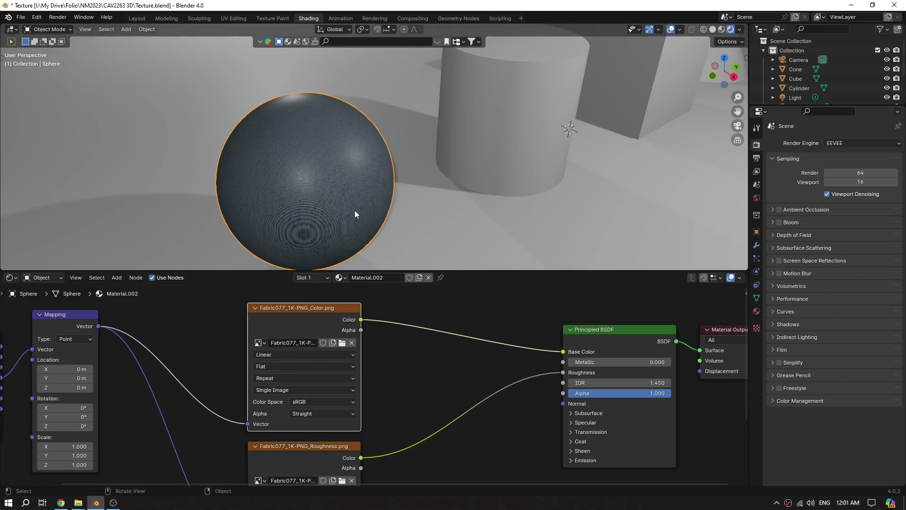
{"action": "middle_click_drag", "start_coordinate": [311, 185], "coordinate": [358, 126]}
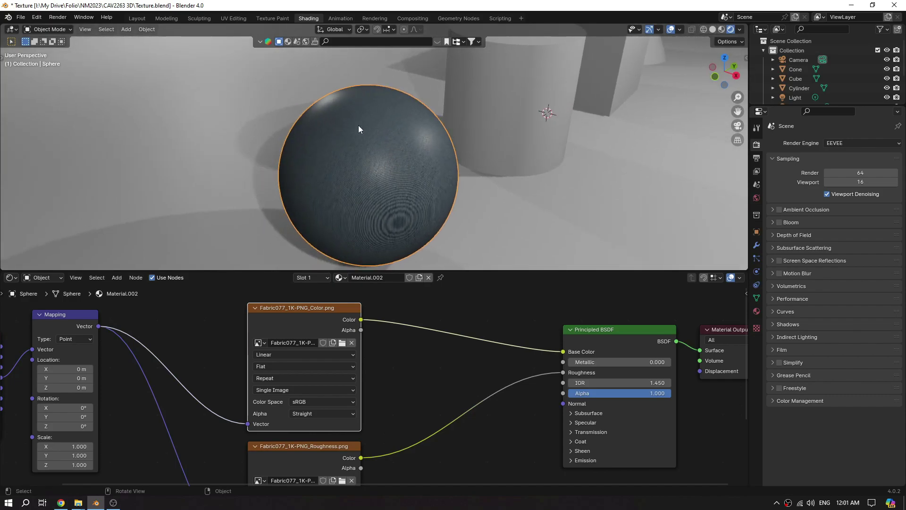
{"action": "left_click", "coordinate": [283, 366]}
{"action": "left_click", "coordinate": [288, 368]}
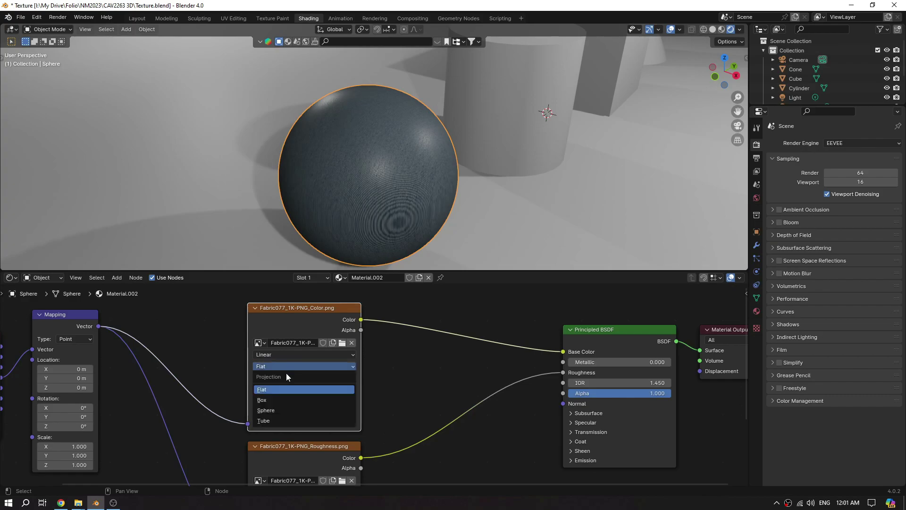
{"action": "left_click", "coordinate": [273, 411]}
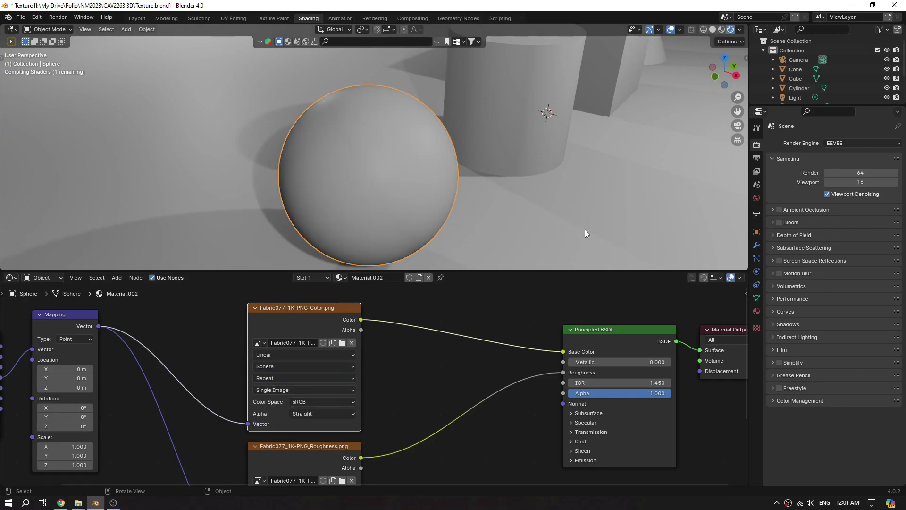
{"action": "middle_click_drag", "start_coordinate": [536, 221], "coordinate": [499, 197]}
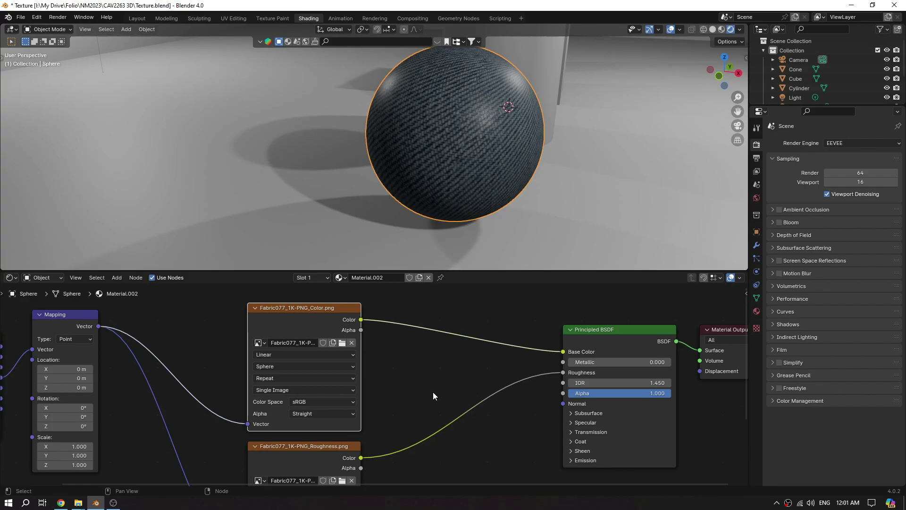
- Set the Roughness texture node's projection to Sphere
{"action": "middle_click_drag", "start_coordinate": [433, 392], "coordinate": [431, 349]}
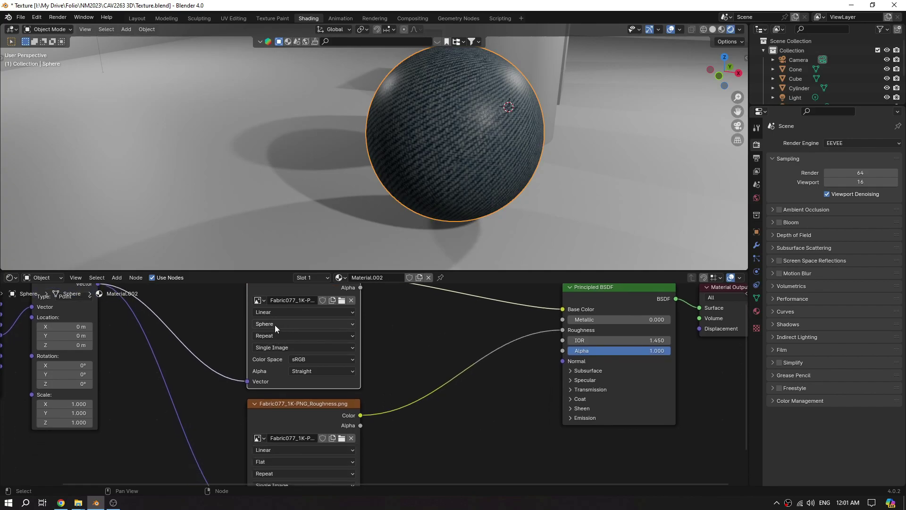
{"action": "middle_click_drag", "start_coordinate": [276, 327], "coordinate": [278, 303]}
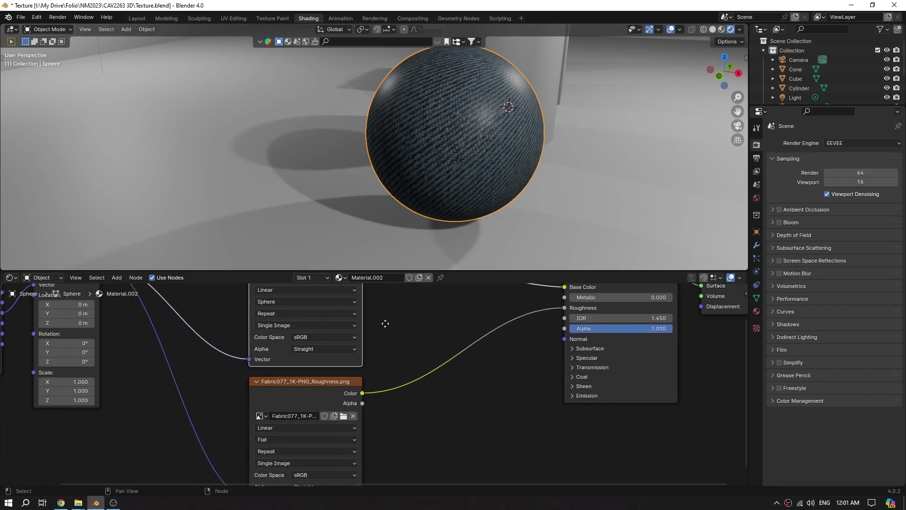
{"action": "left_click", "coordinate": [284, 437]}
{"action": "left_click", "coordinate": [278, 417]}
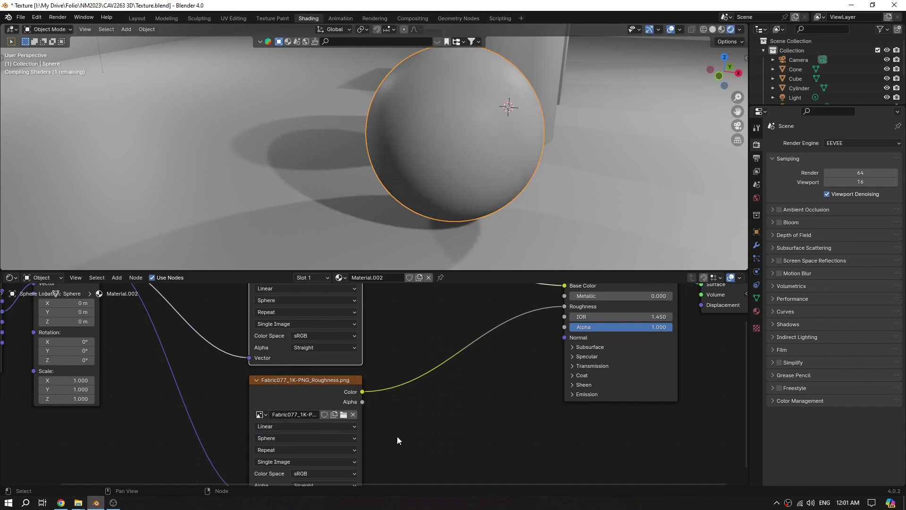
- Set the Roughness texture node's color space to Non-Color
{"action": "middle_click_drag", "start_coordinate": [444, 456], "coordinate": [441, 399]}
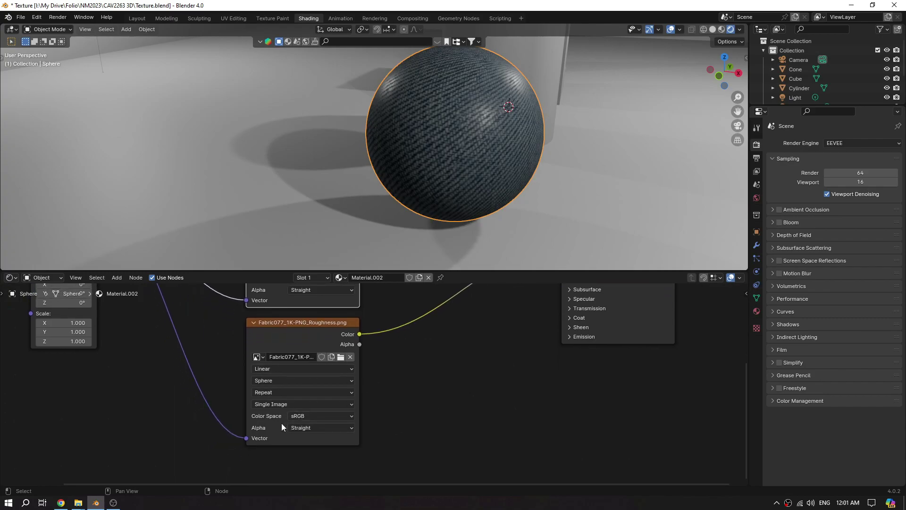
{"action": "left_click", "coordinate": [346, 416]}
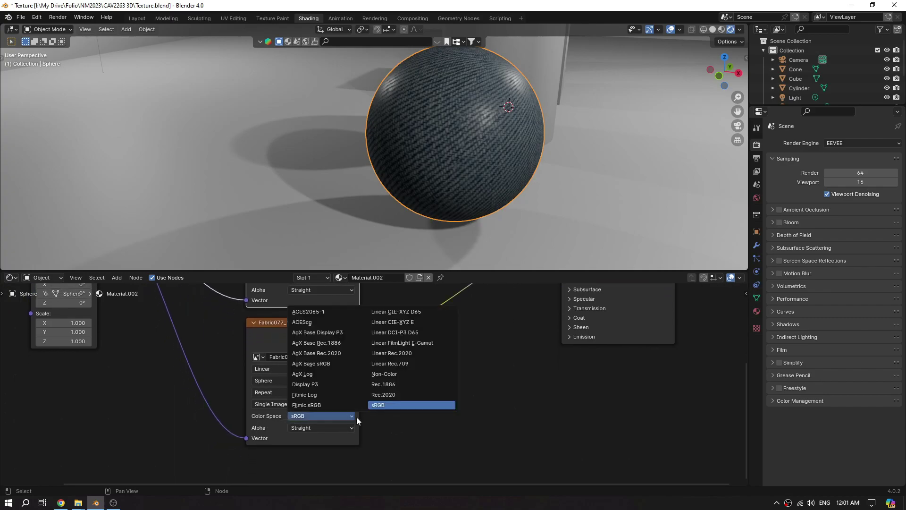
{"action": "left_click", "coordinate": [385, 374]}
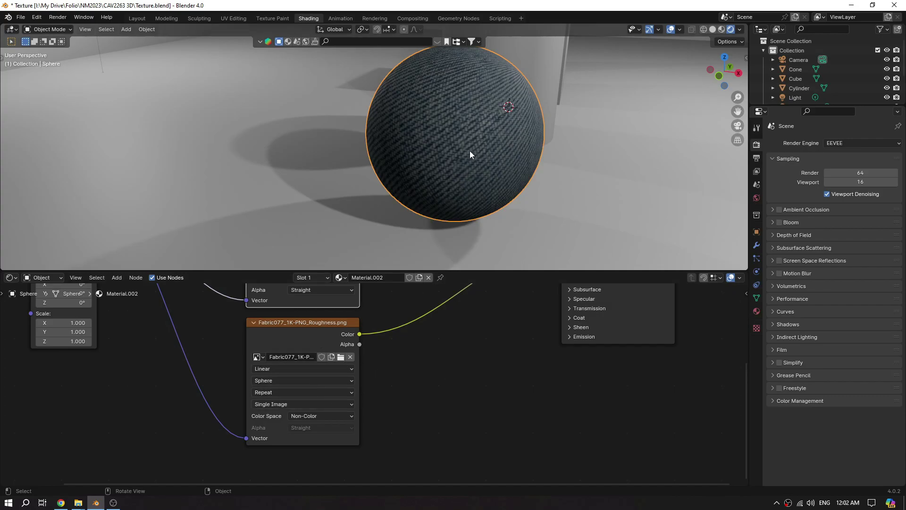
- Bring the Fabric077_1K-PNG_NormalDX image from its folder into the node editor and place it below the Roughness texture node
{"action": "middle_click_drag", "start_coordinate": [442, 352], "coordinate": [431, 466]}
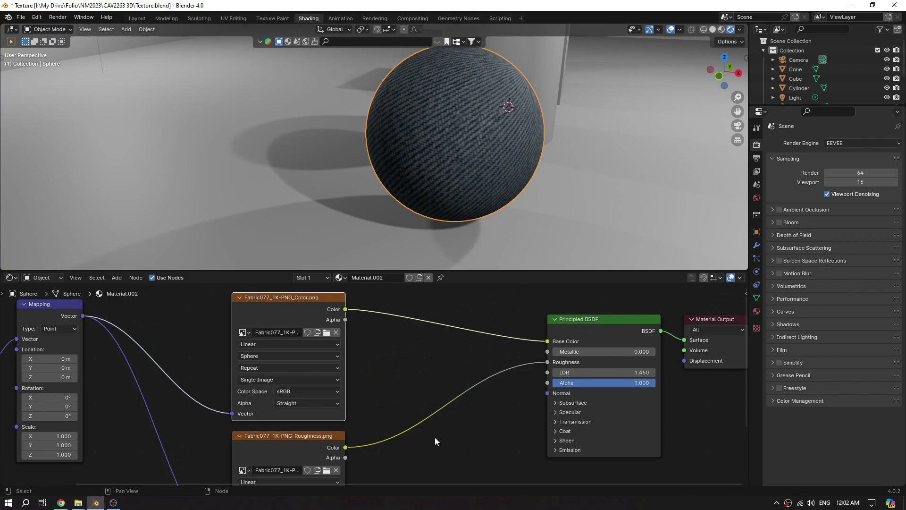
{"action": "middle_click_drag", "start_coordinate": [420, 441], "coordinate": [439, 394]}
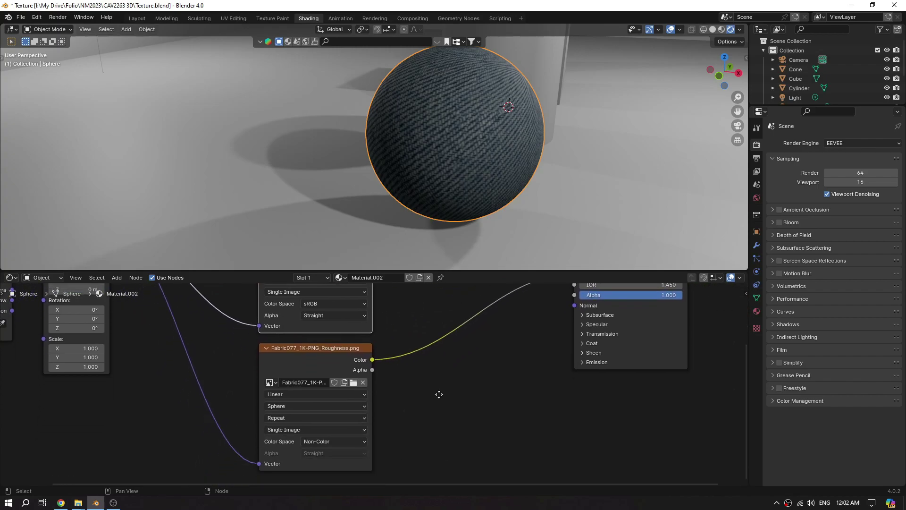
{"action": "scroll", "coordinate": [376, 417], "scroll_direction": "down", "scroll_amount": 3}
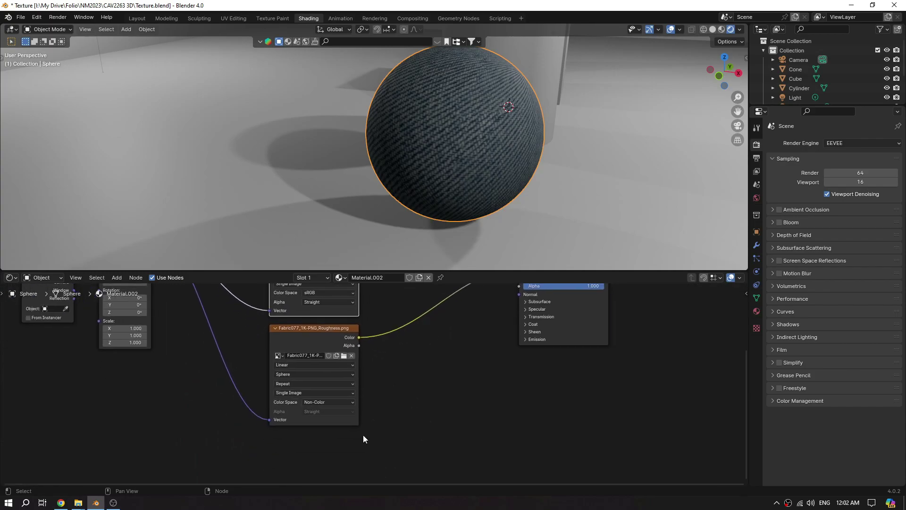
{"action": "mouse_move", "coordinate": [79, 502]}
{"action": "left_click", "coordinate": [135, 464]}
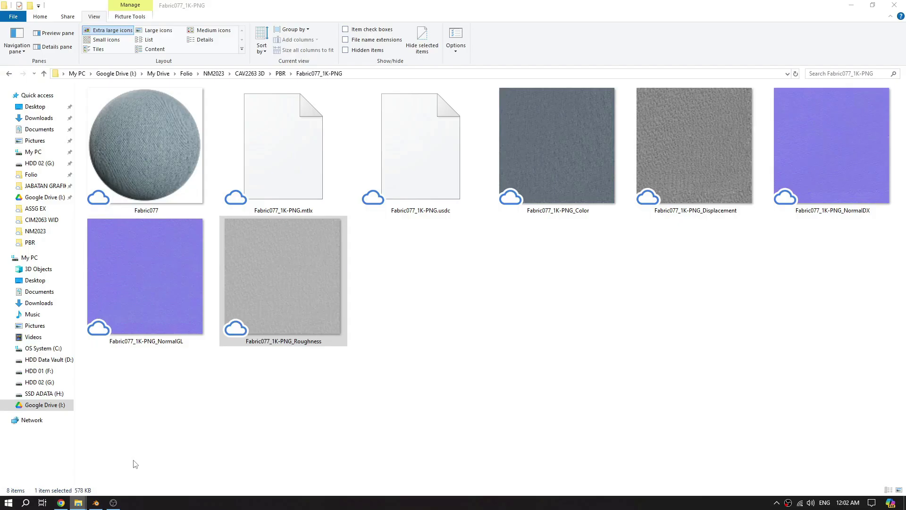
{"action": "left_click", "coordinate": [804, 199]}
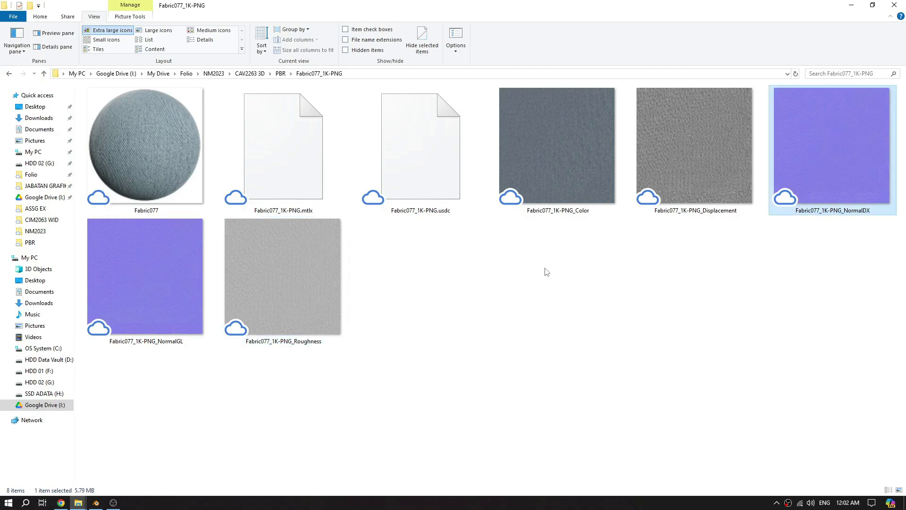
{"action": "left_click", "coordinate": [178, 308]}
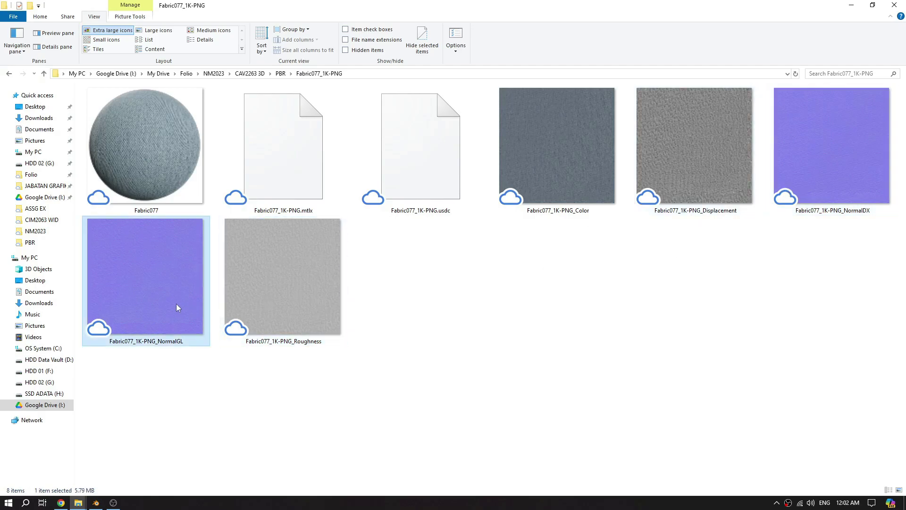
{"action": "left_click", "coordinate": [827, 211]}
{"action": "left_click_drag", "start_coordinate": [835, 166], "coordinate": [199, 482]}
{"action": "left_click_drag", "start_coordinate": [307, 420], "coordinate": [307, 420]}
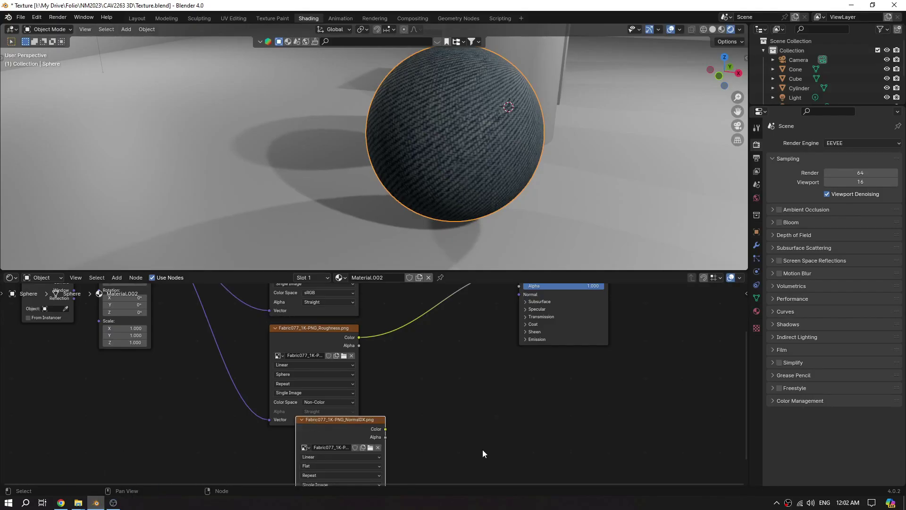
{"action": "left_click", "coordinate": [327, 377]}
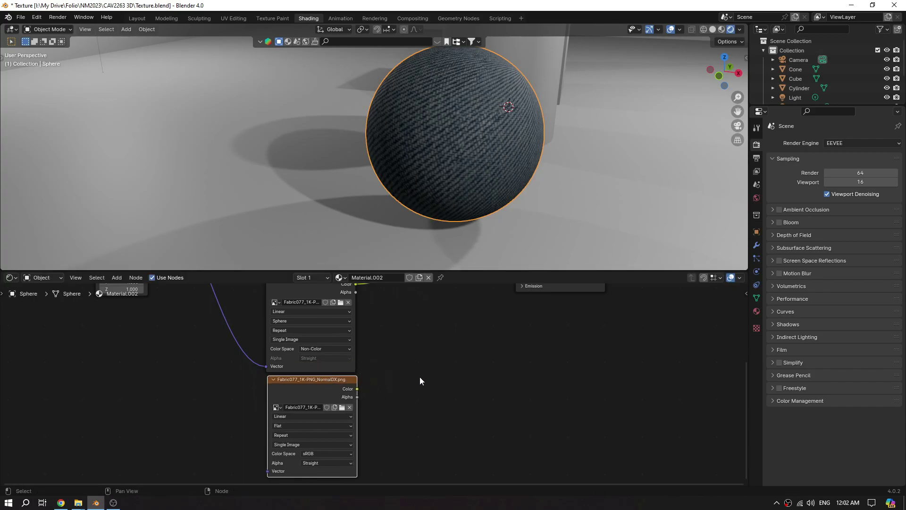
- Connect the Mapping node's Vector output to the NormalDX texture node's Vector input
{"action": "scroll", "coordinate": [420, 377], "scroll_direction": "down", "scroll_amount": 2}
{"action": "mouse_move", "coordinate": [431, 386]}
{"action": "middle_mouse_down"}
{"action": "mouse_move", "coordinate": [435, 420]}
{"action": "mouse_move", "coordinate": [435, 391]}
{"action": "mouse_move", "coordinate": [435, 399]}
{"action": "middle_mouse_up"}
{"action": "scroll", "coordinate": [435, 401], "scroll_direction": "up", "scroll_amount": 1}
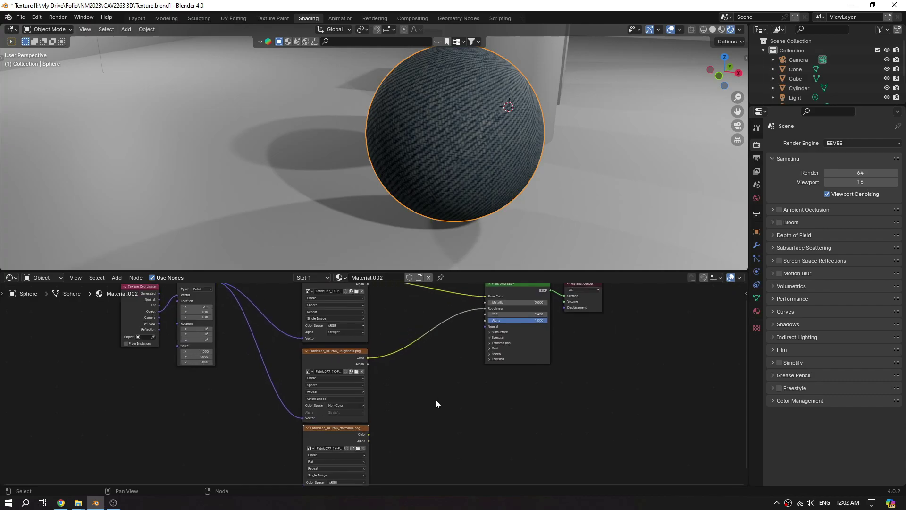
{"action": "middle_click_drag", "start_coordinate": [261, 350], "coordinate": [276, 381]}
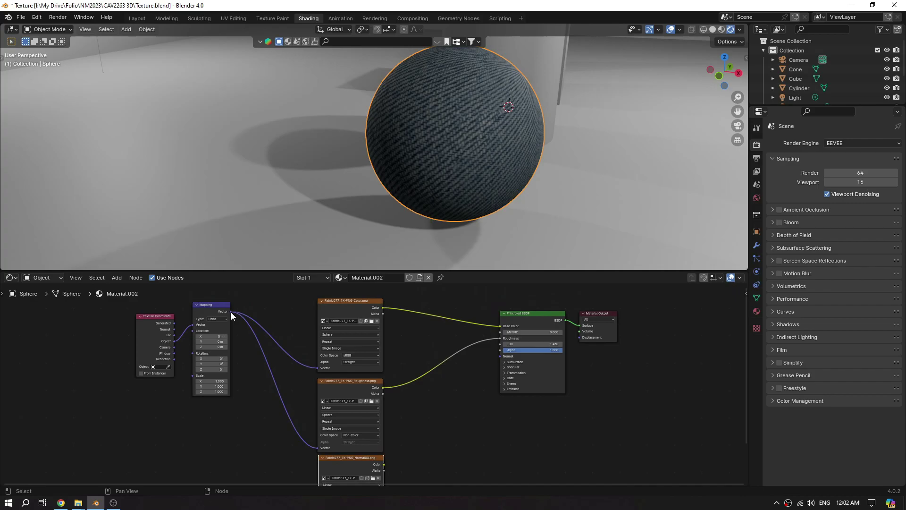
{"action": "left_click_drag", "start_coordinate": [231, 312], "coordinate": [244, 363]}
{"action": "left_click_drag", "start_coordinate": [255, 440], "coordinate": [315, 427]}
- Collapse the Color and Roughness texture nodes and stack them tidily above the NormalDX texture node
{"action": "middle_click_drag", "start_coordinate": [485, 336], "coordinate": [436, 391]}
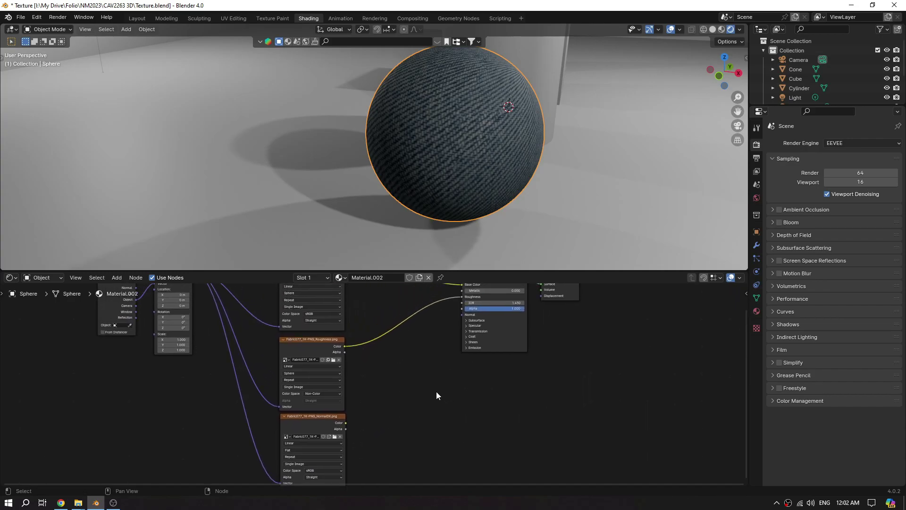
{"action": "scroll", "coordinate": [419, 380], "scroll_direction": "up", "scroll_amount": 1}
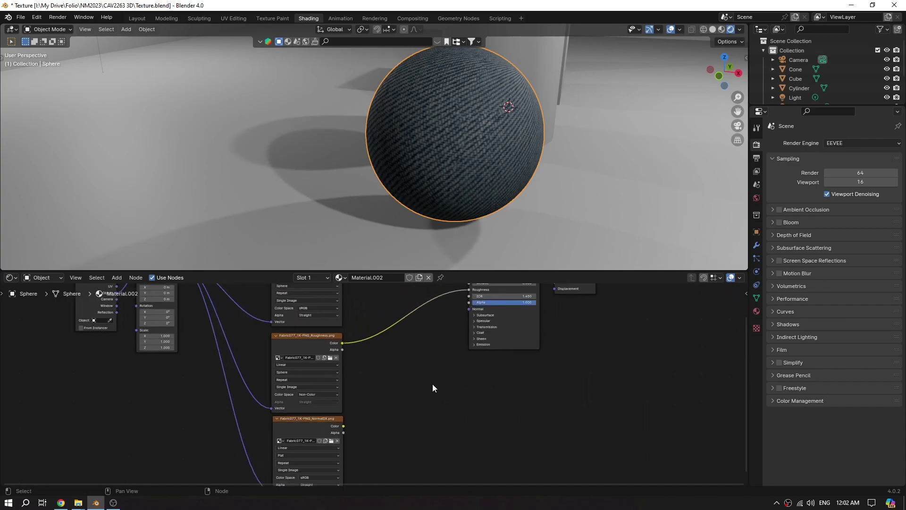
{"action": "left_click_drag", "start_coordinate": [313, 340], "coordinate": [308, 316]}
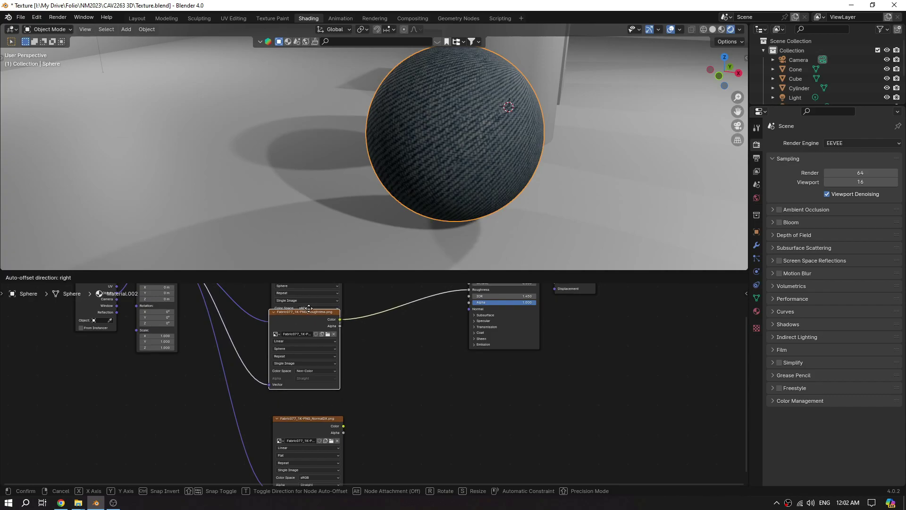
{"action": "left_click_drag", "start_coordinate": [304, 421], "coordinate": [305, 387]}
{"action": "middle_click_drag", "start_coordinate": [410, 355], "coordinate": [406, 413]}
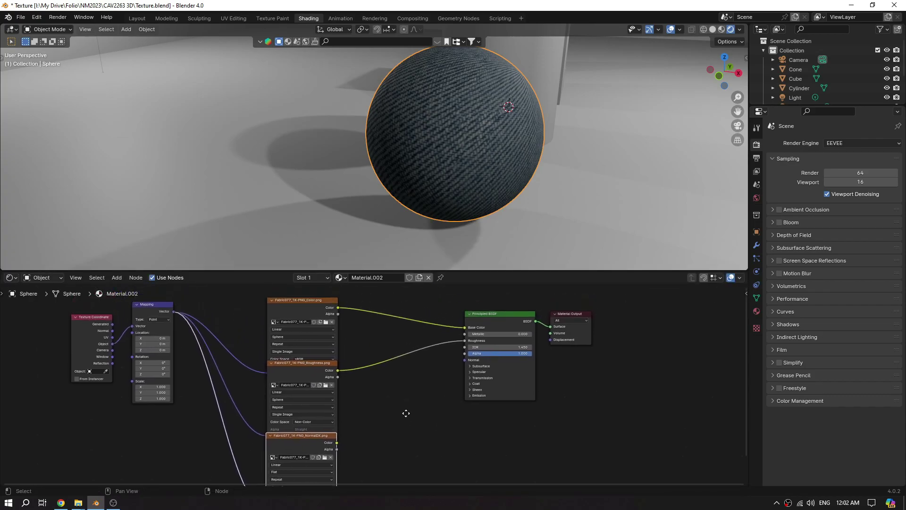
{"action": "left_click", "coordinate": [272, 300]}
{"action": "left_click", "coordinate": [271, 363]}
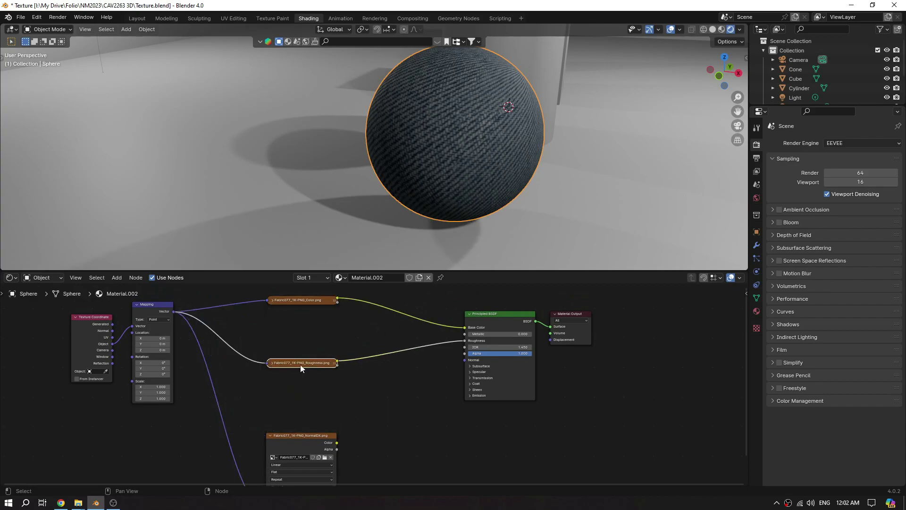
{"action": "left_click_drag", "start_coordinate": [293, 433], "coordinate": [283, 399]}
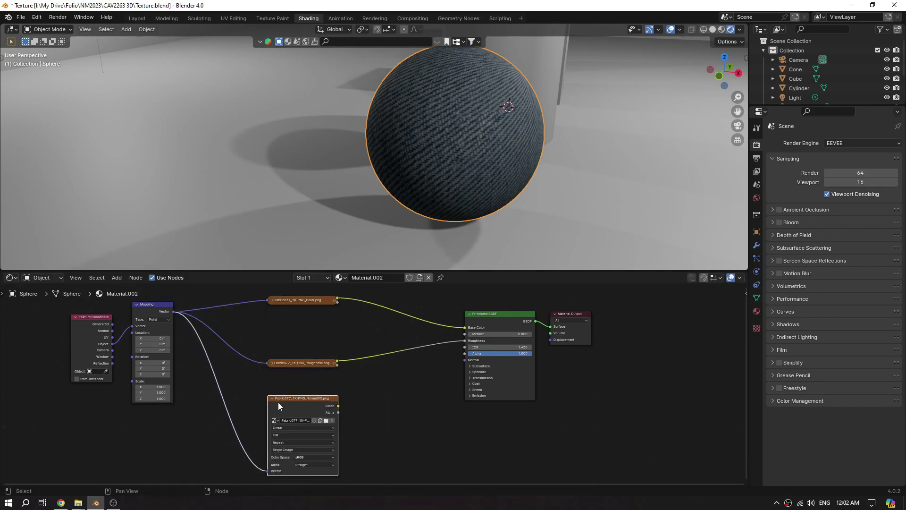
{"action": "left_click_drag", "start_coordinate": [281, 301], "coordinate": [281, 306]}
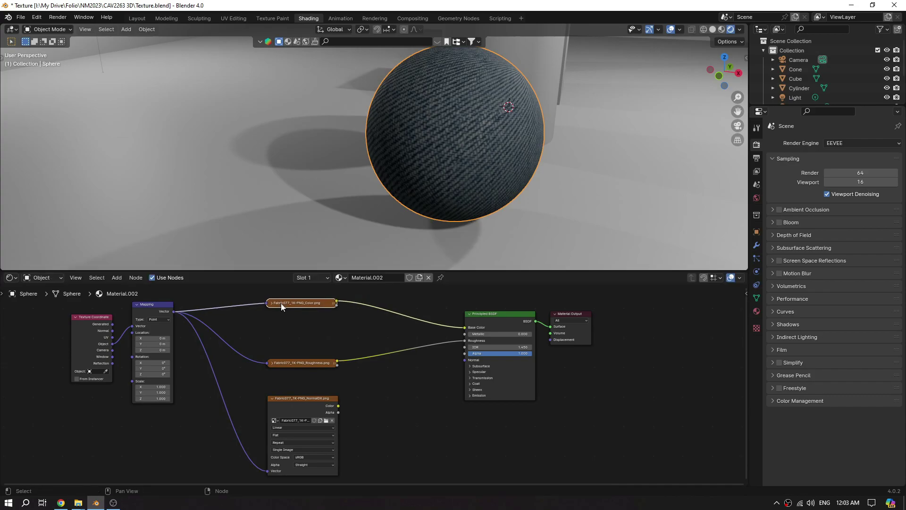
- Set the NormalDX texture node's projection to Sphere
{"action": "scroll", "coordinate": [373, 425], "scroll_direction": "up", "scroll_amount": 2}
{"action": "middle_click_drag", "start_coordinate": [383, 415], "coordinate": [369, 347]}
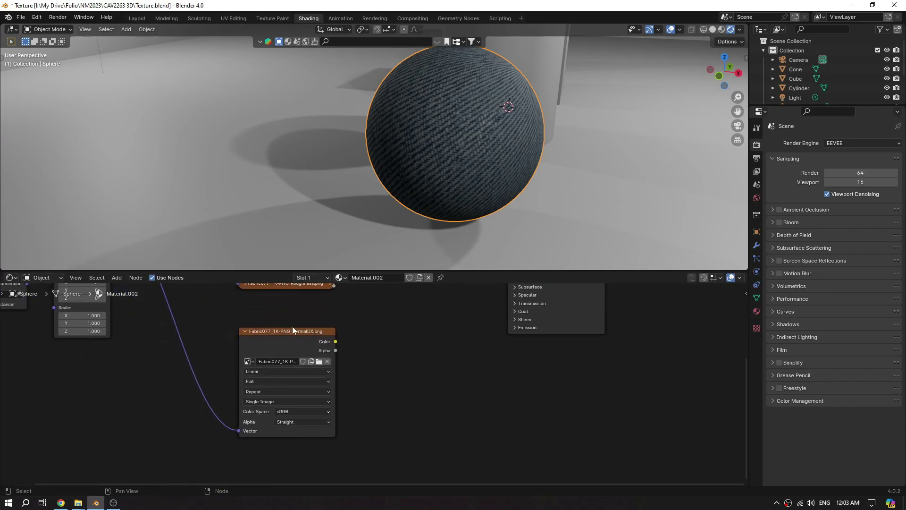
{"action": "left_click", "coordinate": [259, 381]}
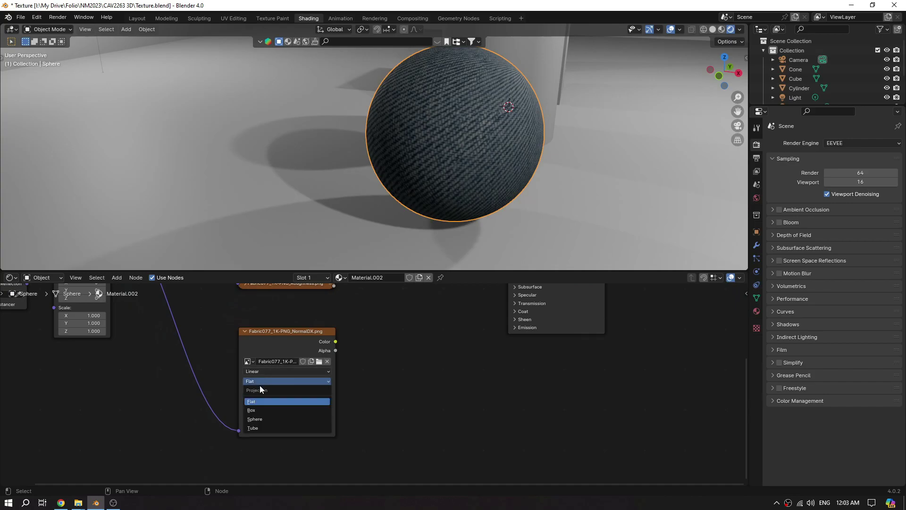
{"action": "left_click", "coordinate": [259, 416]}
- Add a Bump node and place it between the NormalDX texture and the Principled BSDF
{"action": "middle_click_drag", "start_coordinate": [406, 387], "coordinate": [289, 434]}
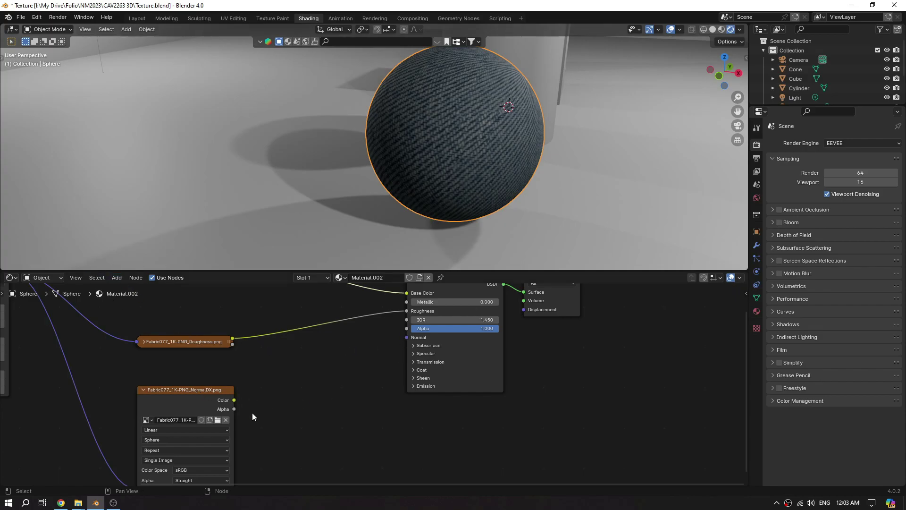
{"action": "left_click", "coordinate": [180, 409]}
{"action": "left_click", "coordinate": [471, 362]}
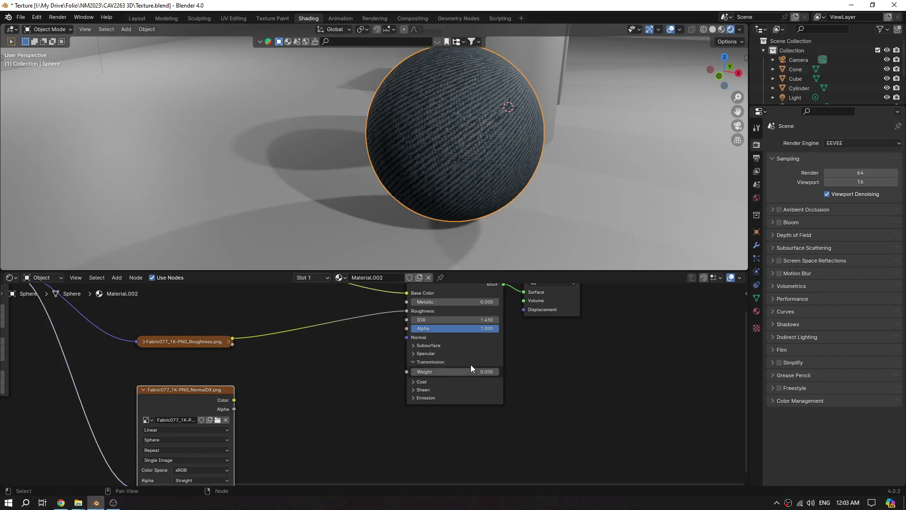
{"action": "left_click", "coordinate": [119, 278]}
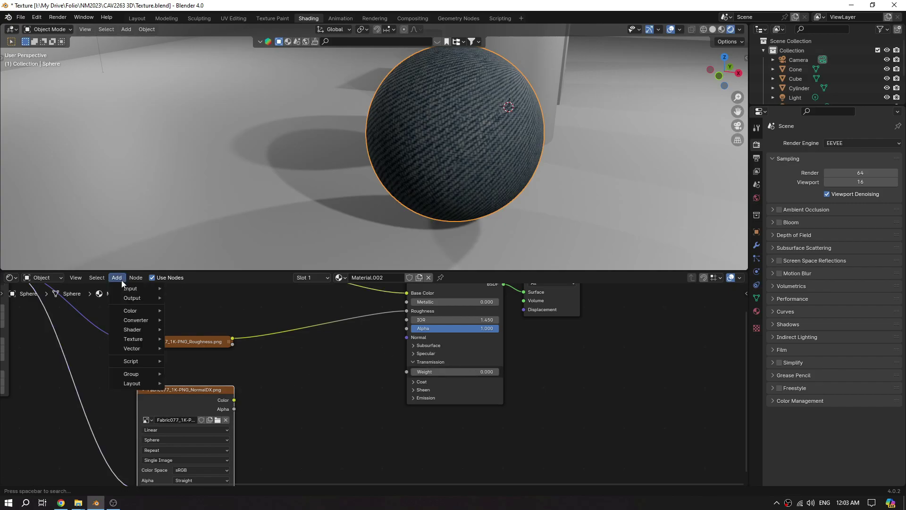
{"action": "mouse_move", "coordinate": [146, 348]}
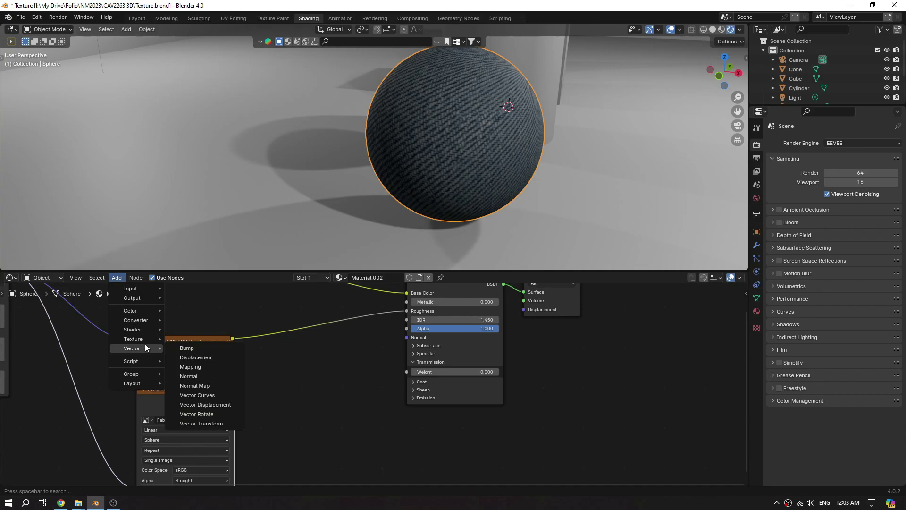
{"action": "left_click", "coordinate": [191, 349]}
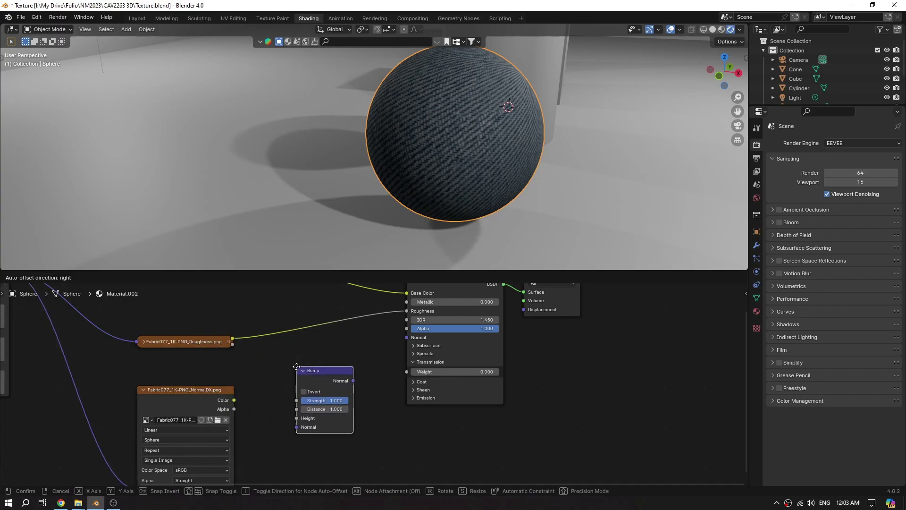
{"action": "left_click", "coordinate": [333, 359]}
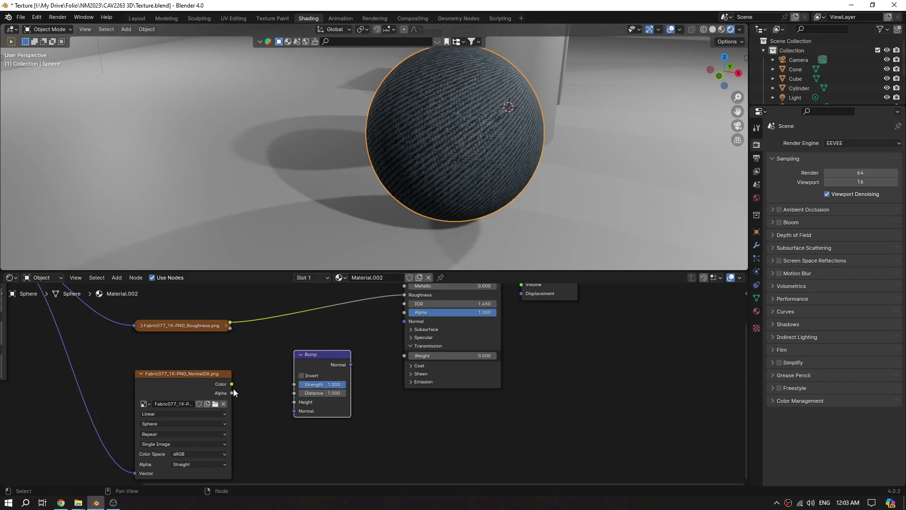
- Connect the NormalDX texture's Color to the Bump node's Height and the Bump's Normal output to the Principled BSDF's Normal input
{"action": "left_click_drag", "start_coordinate": [232, 384], "coordinate": [292, 400]}
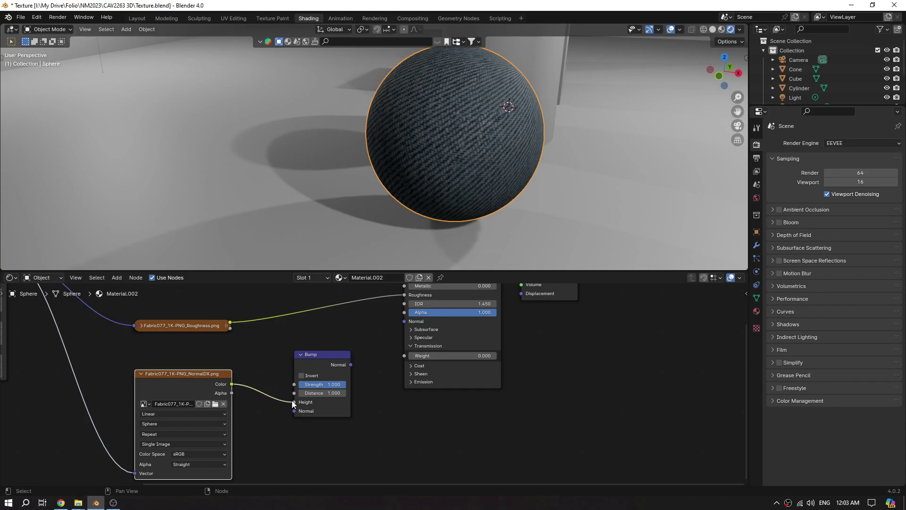
{"action": "left_click_drag", "start_coordinate": [351, 365], "coordinate": [402, 322]}
{"action": "middle_click_drag", "start_coordinate": [575, 348], "coordinate": [541, 434]}
- Switch the scene's render engine to Cycles
{"action": "middle_click_drag", "start_coordinate": [452, 183], "coordinate": [427, 183]}
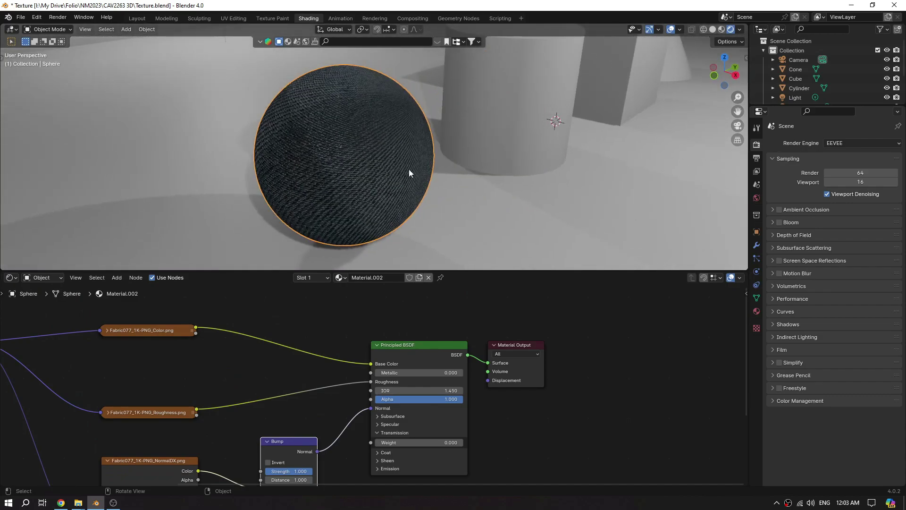
{"action": "left_click", "coordinate": [864, 143]}
{"action": "left_click", "coordinate": [844, 175]}
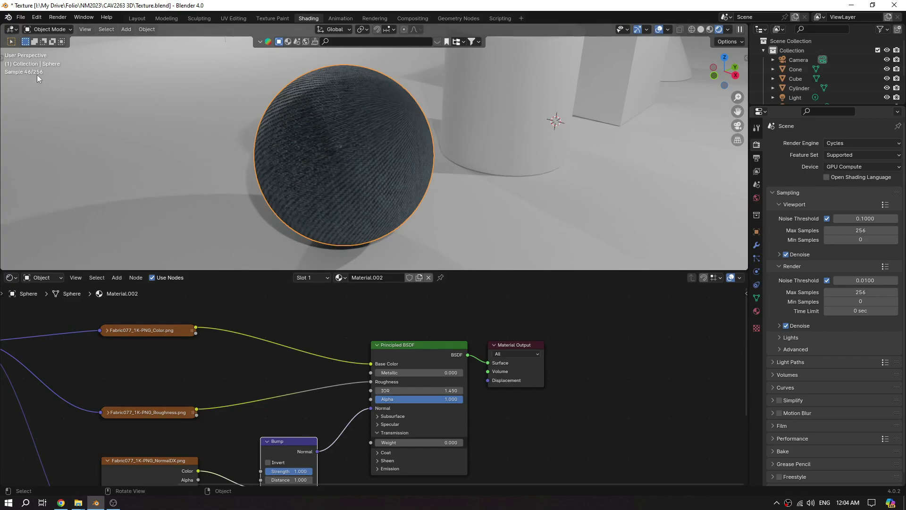
- Lower the Bump node's Strength to about 0.642
{"action": "middle_click_drag", "start_coordinate": [573, 403], "coordinate": [562, 344]}
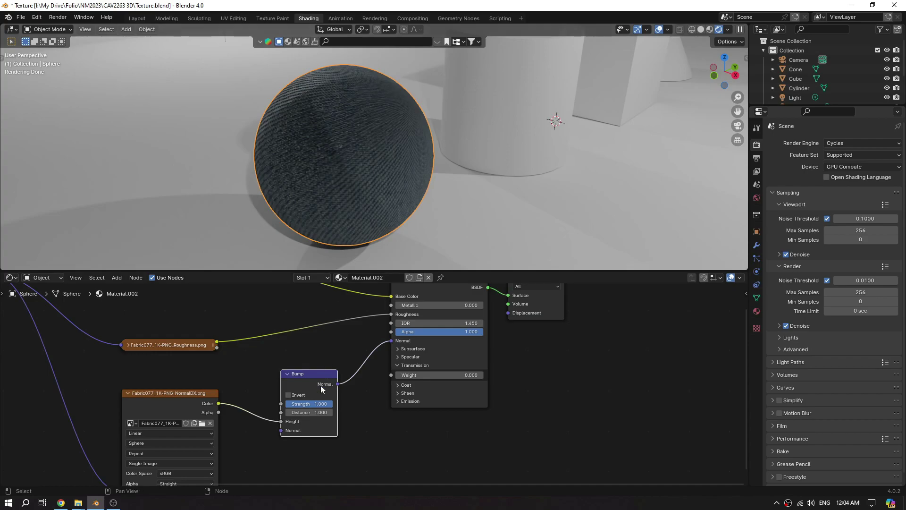
{"action": "left_click_drag", "start_coordinate": [329, 405], "coordinate": [307, 405]}
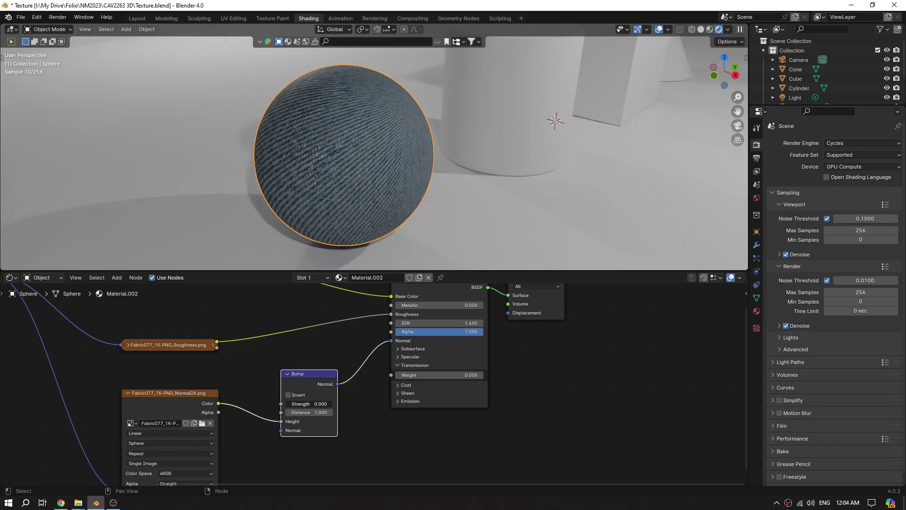
{"action": "key", "text": "ctrl+z"}
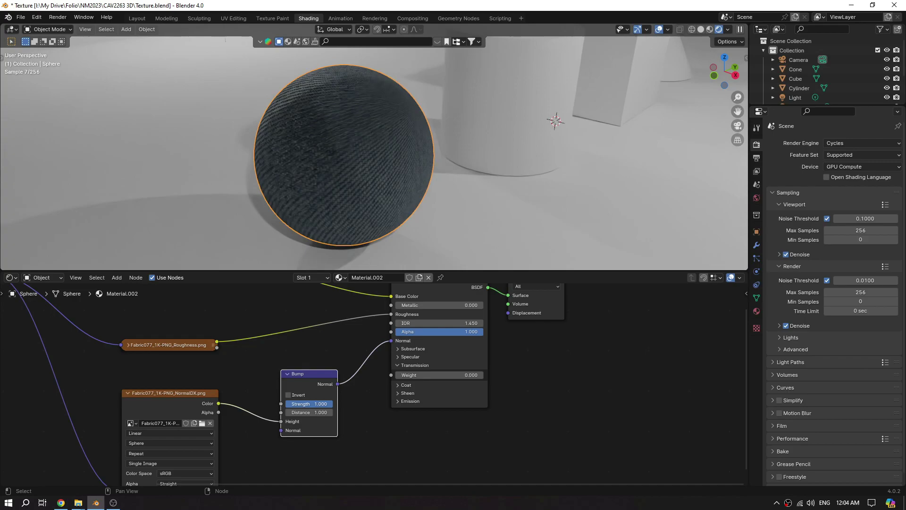
{"action": "mouse_move", "coordinate": [330, 404]}
{"action": "left_mouse_down"}
{"action": "mouse_move", "coordinate": [309, 403]}
{"action": "mouse_move", "coordinate": [318, 406]}
{"action": "left_mouse_up"}
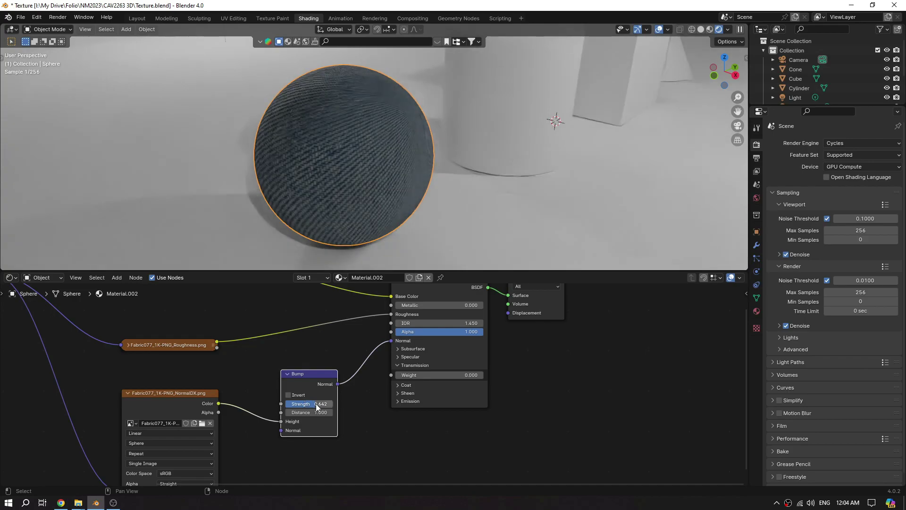
- Try uniform Mapping node scales of 3.5, 0.4 and 6.5 on the sphere's denim material
{"action": "middle_click_drag", "start_coordinate": [409, 434], "coordinate": [535, 405]}
{"action": "middle_click_drag", "start_coordinate": [171, 361], "coordinate": [258, 433]}
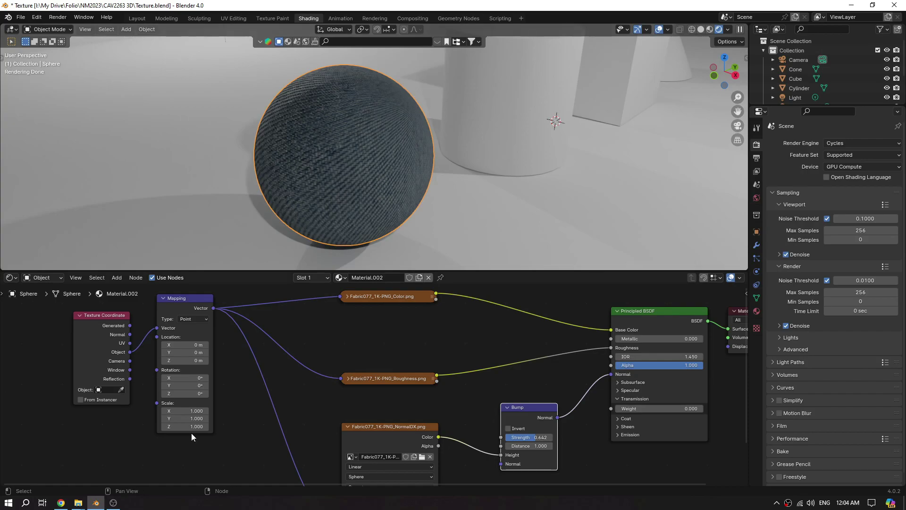
{"action": "middle_click_drag", "start_coordinate": [220, 437], "coordinate": [236, 428]}
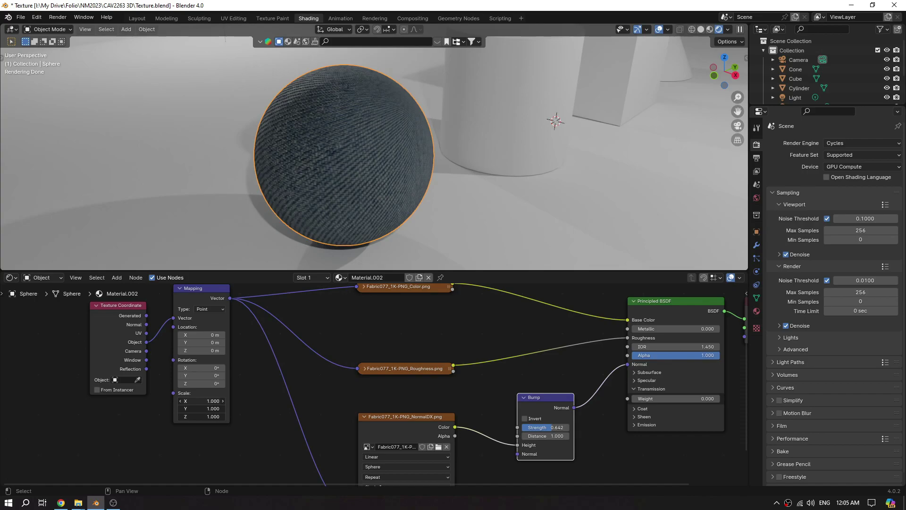
{"action": "key", "text": "ctrl+alt+v"}
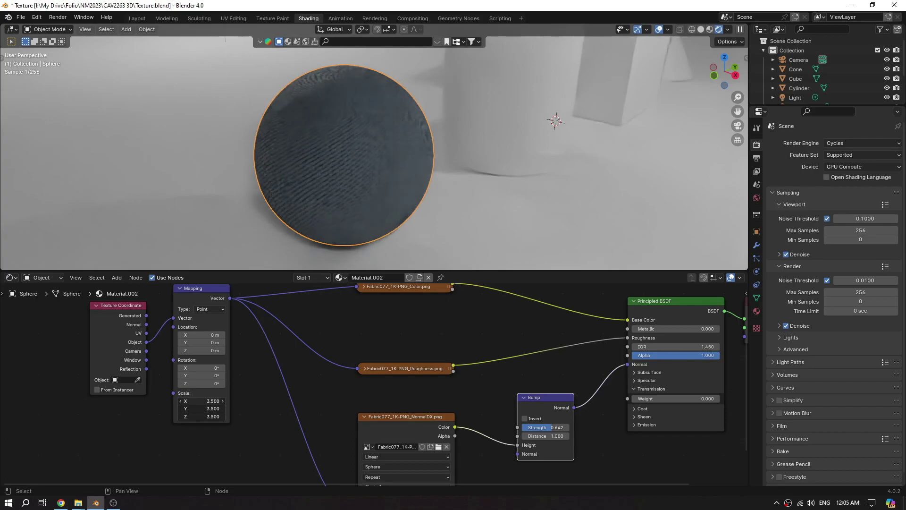
{"action": "key", "text": "ctrl+alt+v"}
{"action": "key", "text": "ctrl+alt+v"}
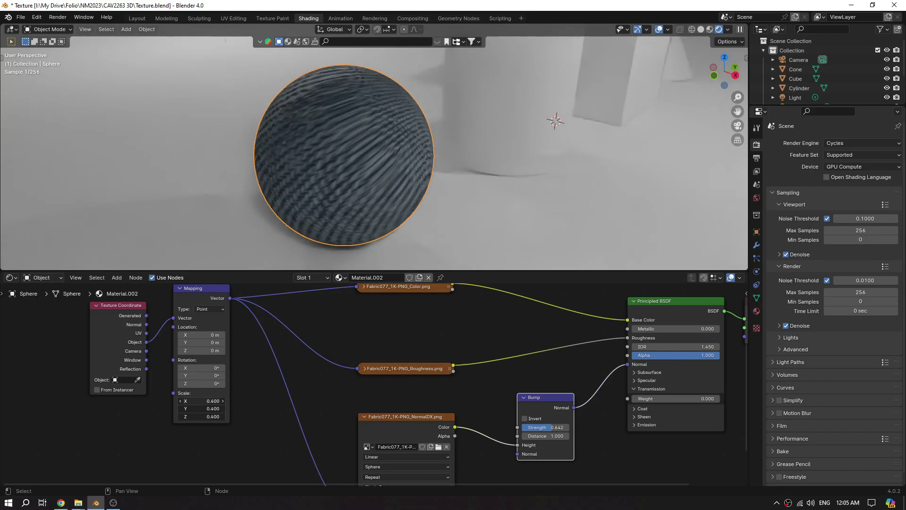
{"action": "key", "text": "ctrl+alt+v"}
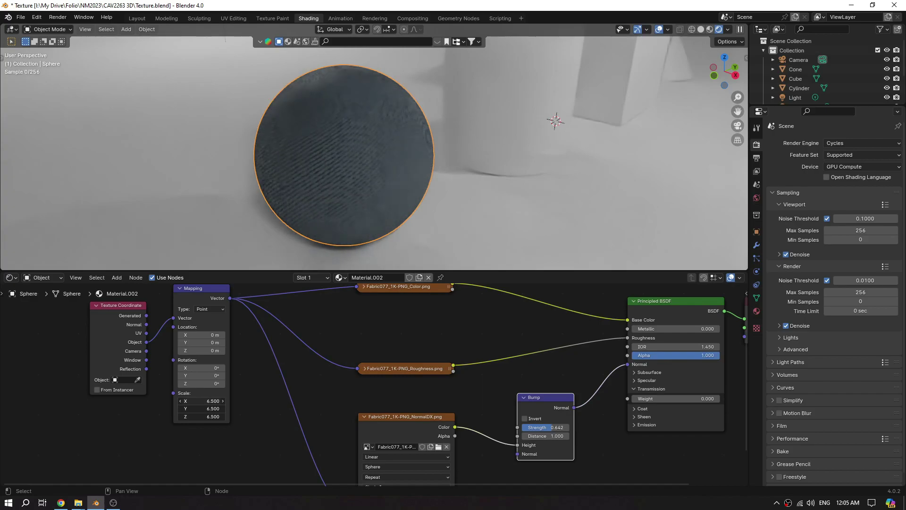
{"action": "key", "text": "ctrl+alt+v"}
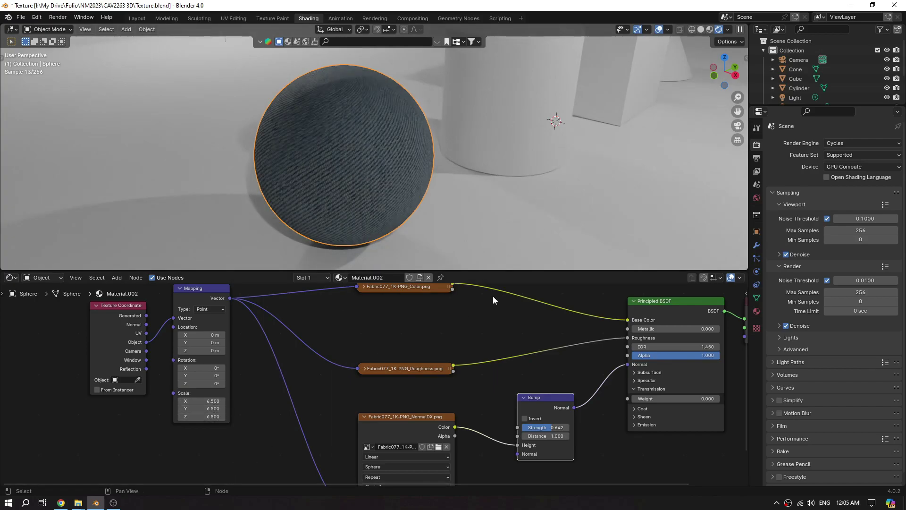
- Switch the viewport to Material Preview and set the sphere's Mapping scale to 2.0 on X, Y and Z
{"action": "left_click", "coordinate": [708, 32]}
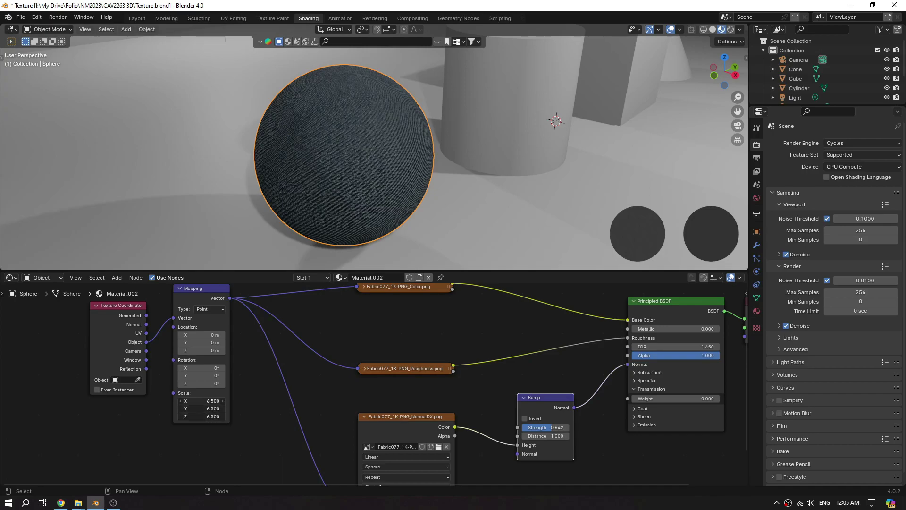
{"action": "mouse_move", "coordinate": [203, 401]}
{"action": "left_mouse_down"}
{"action": "mouse_move", "coordinate": [246, 408]}
{"action": "mouse_move", "coordinate": [209, 409]}
{"action": "left_mouse_up"}
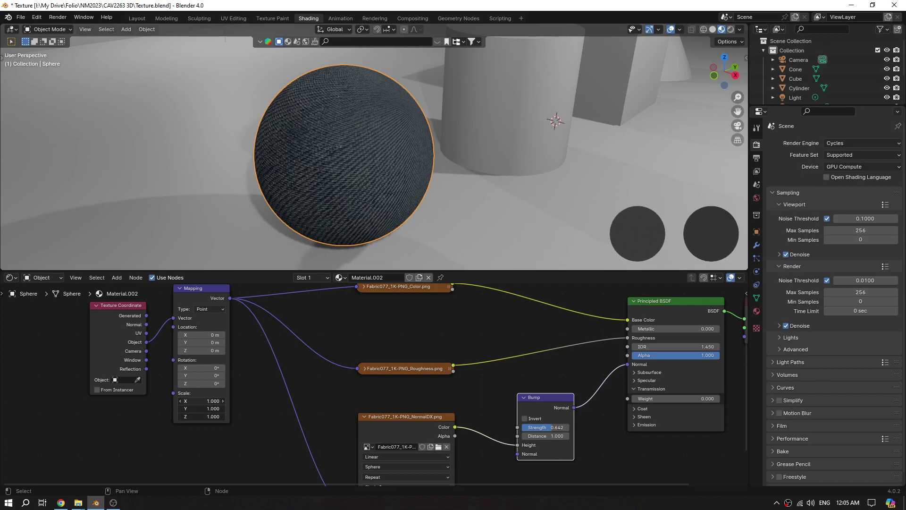
{"action": "left_click_drag", "start_coordinate": [210, 409], "coordinate": [214, 409]}
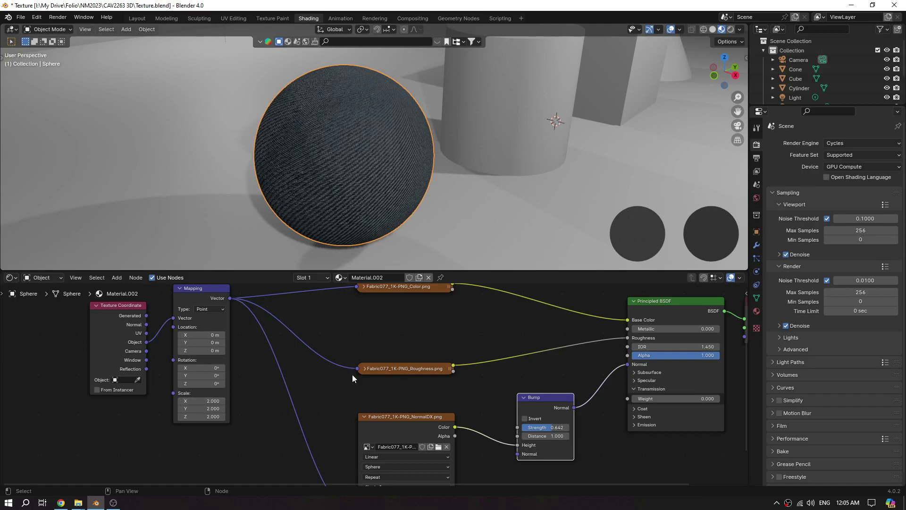
- Move the NormalDX texture node slightly closer to the Roughness texture node and inspect the denim sphere from other angles
{"action": "left_click_drag", "start_coordinate": [400, 412], "coordinate": [398, 400]}
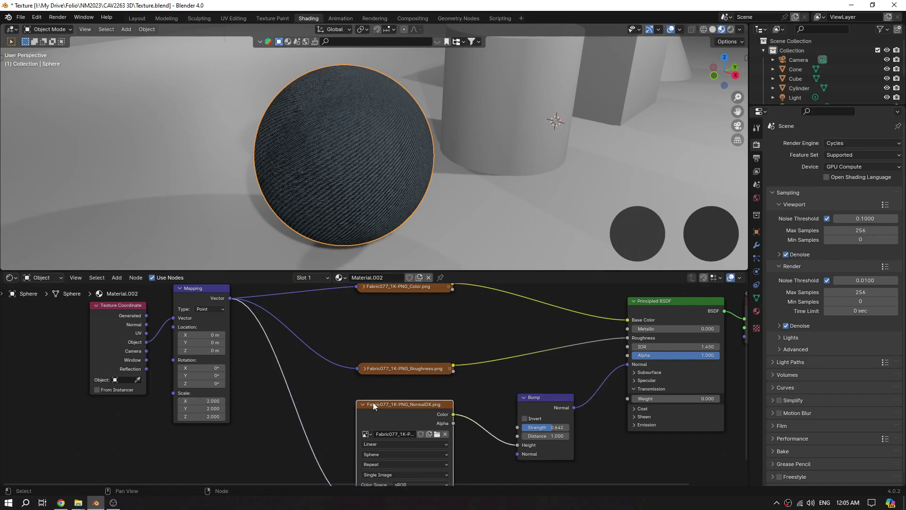
{"action": "scroll", "coordinate": [277, 398], "scroll_direction": "down", "scroll_amount": 2}
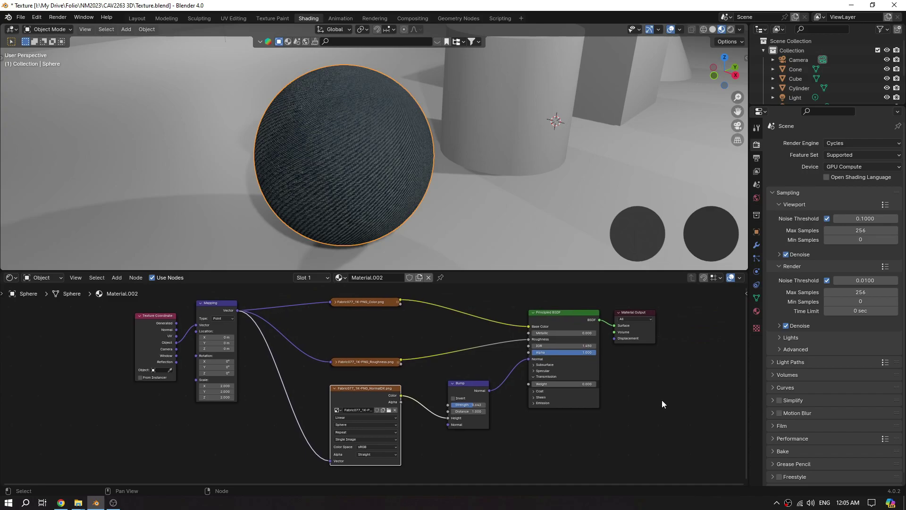
{"action": "middle_click_drag", "start_coordinate": [511, 239], "coordinate": [280, 195]}
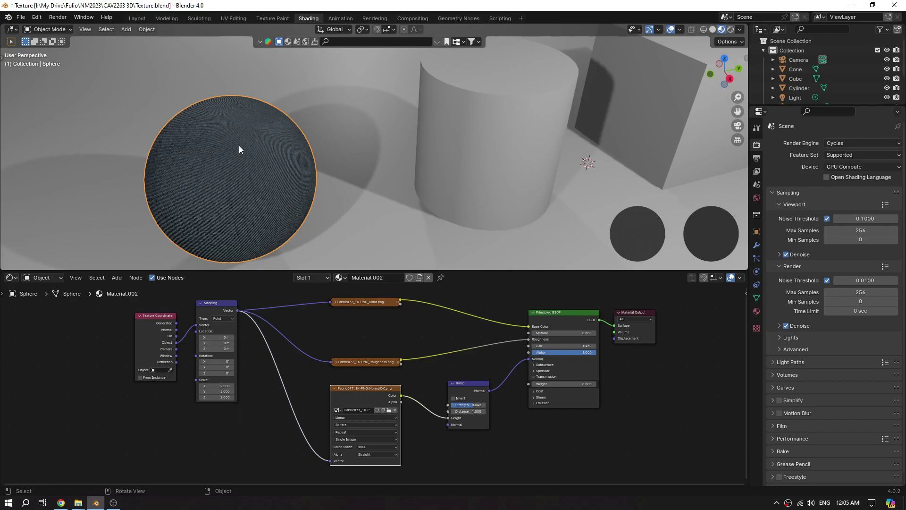
{"action": "middle_click_drag", "start_coordinate": [310, 192], "coordinate": [342, 200]}
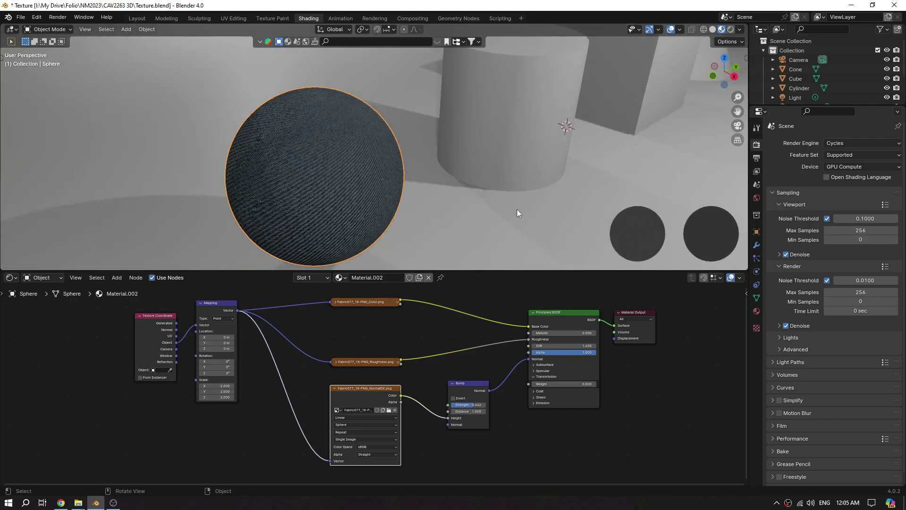
{"action": "middle_click_drag", "start_coordinate": [520, 209], "coordinate": [538, 202]}
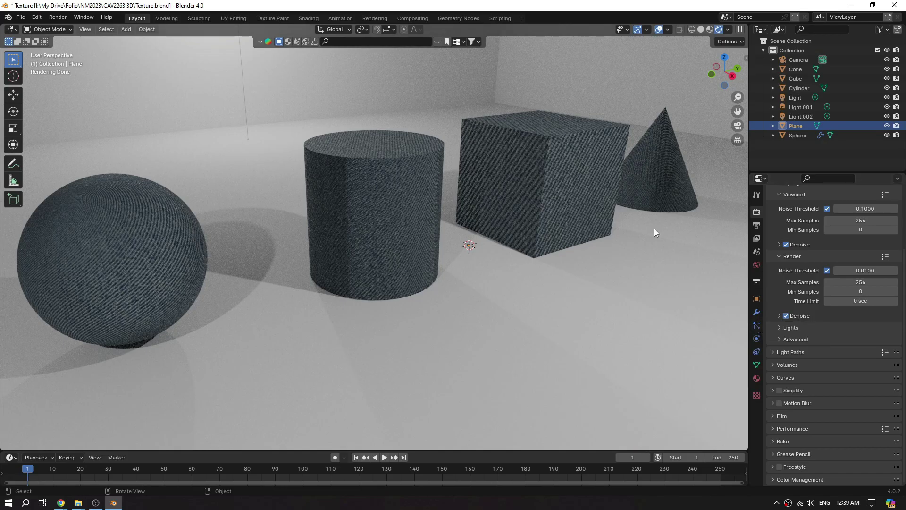
- Open the Shading workspace in Material Preview and show the projection setting of the sphere's Fabric077 Color texture
{"action": "left_click", "coordinate": [308, 19]}
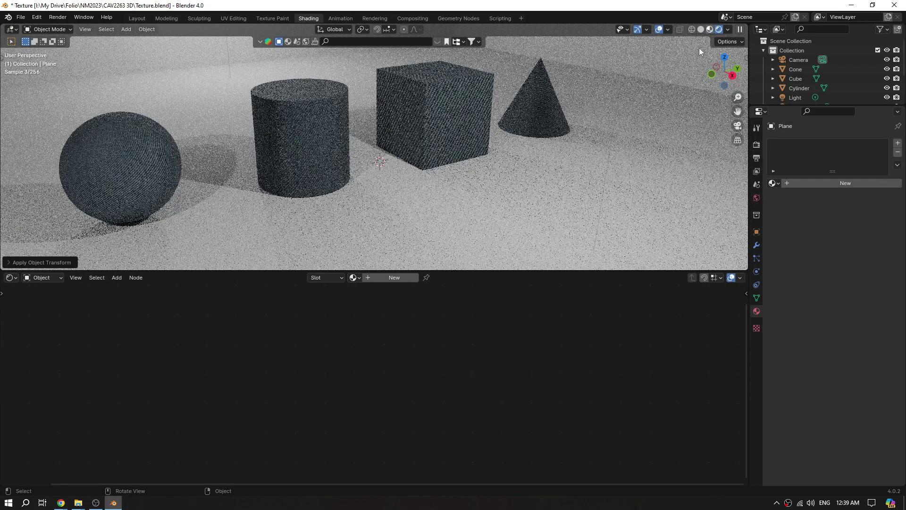
{"action": "left_click", "coordinate": [710, 30]}
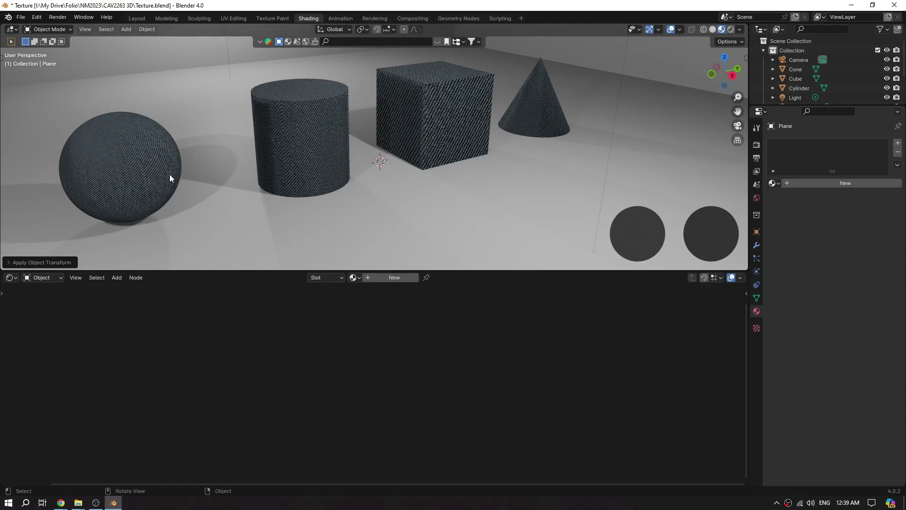
{"action": "left_click", "coordinate": [138, 177]}
{"action": "middle_click_drag", "start_coordinate": [233, 392], "coordinate": [233, 418]}
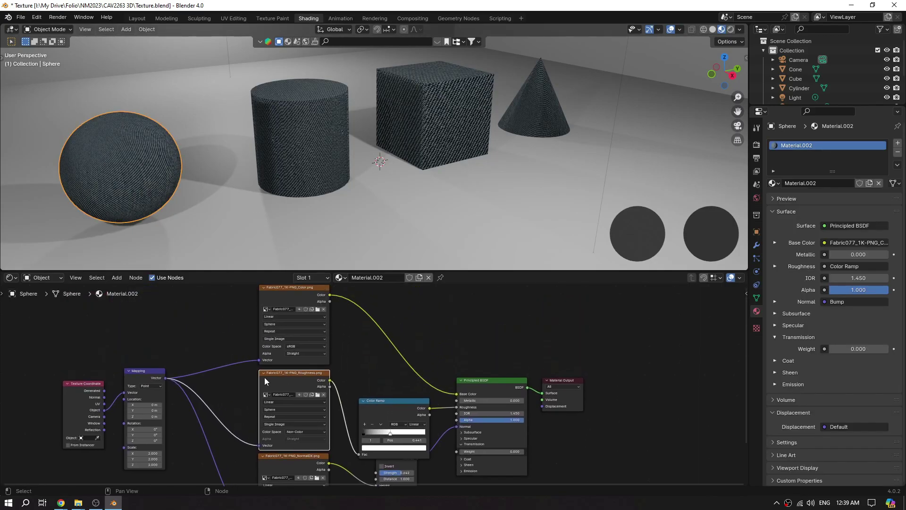
{"action": "scroll", "coordinate": [283, 339], "scroll_direction": "up", "scroll_amount": 3}
{"action": "middle_click_drag", "start_coordinate": [282, 299], "coordinate": [304, 349]}
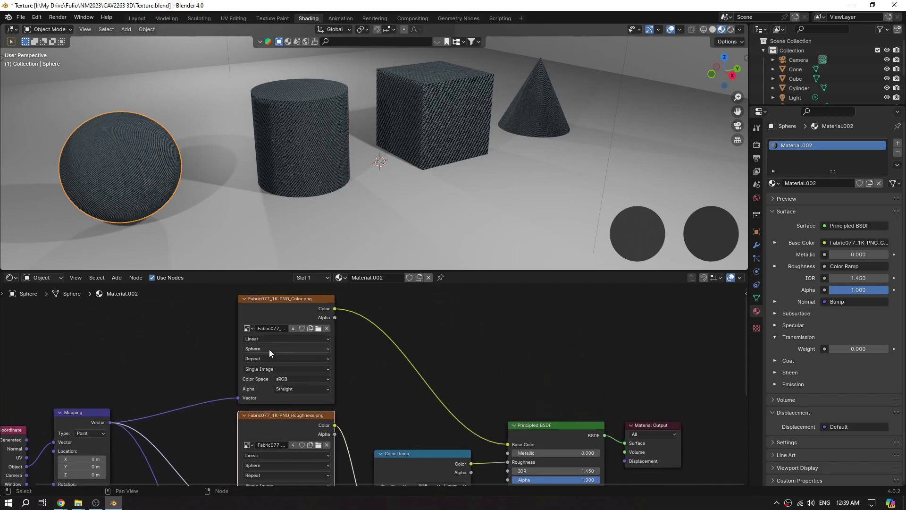
- Examine the Color texture projection and Mapping scale in the cylinder's and cube's materials
{"action": "left_click", "coordinate": [315, 135]}
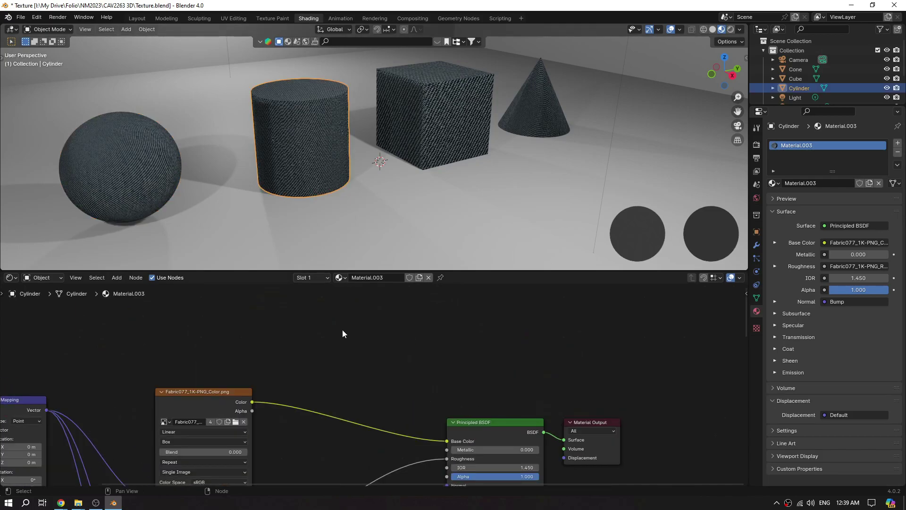
{"action": "middle_click_drag", "start_coordinate": [317, 375], "coordinate": [407, 315]}
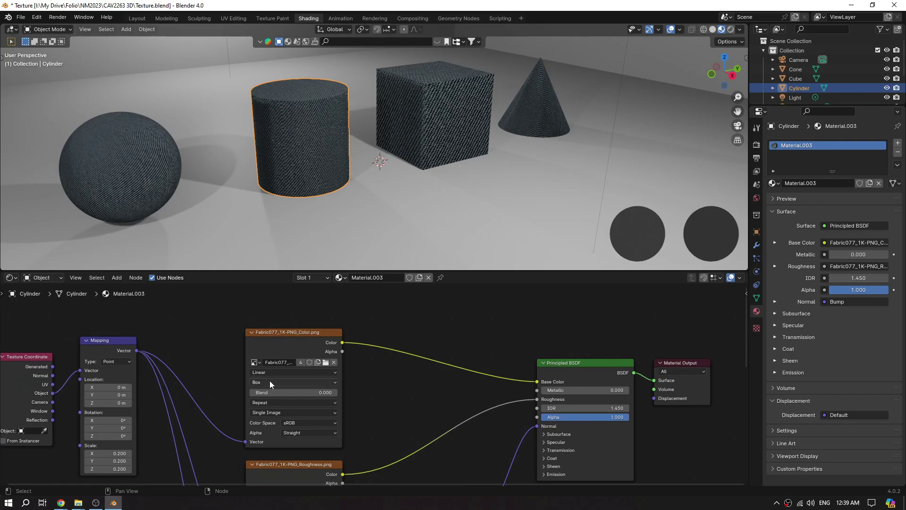
{"action": "left_click", "coordinate": [441, 118]}
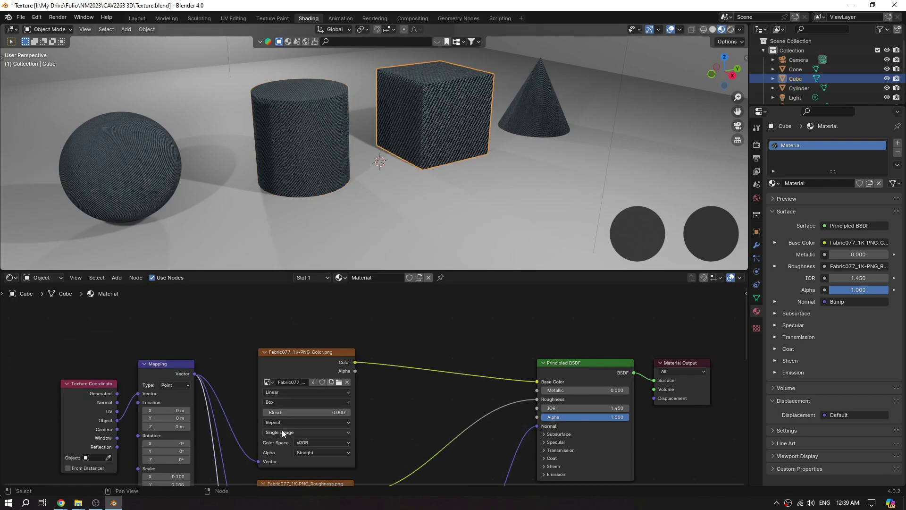
- Set the projection of the cone's Fabric077 Color texture to Flat
{"action": "left_click", "coordinate": [535, 112]}
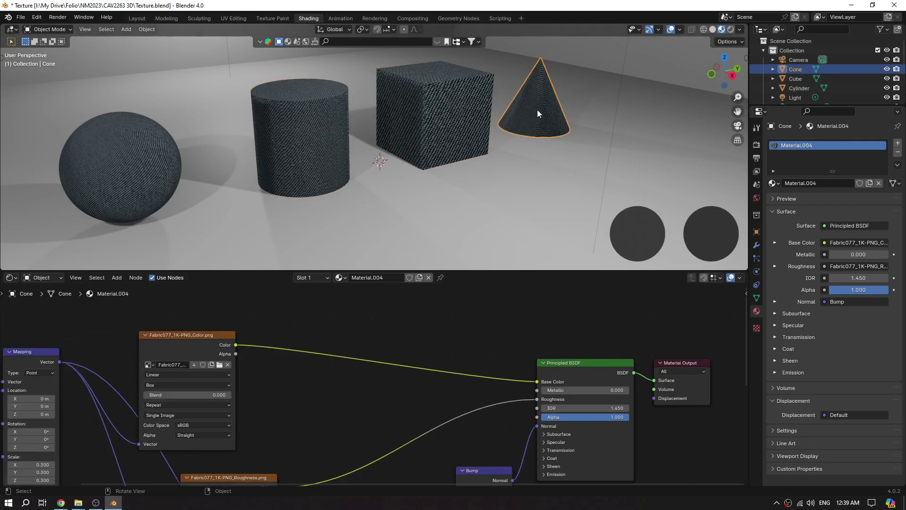
{"action": "middle_click_drag", "start_coordinate": [231, 408], "coordinate": [285, 384]}
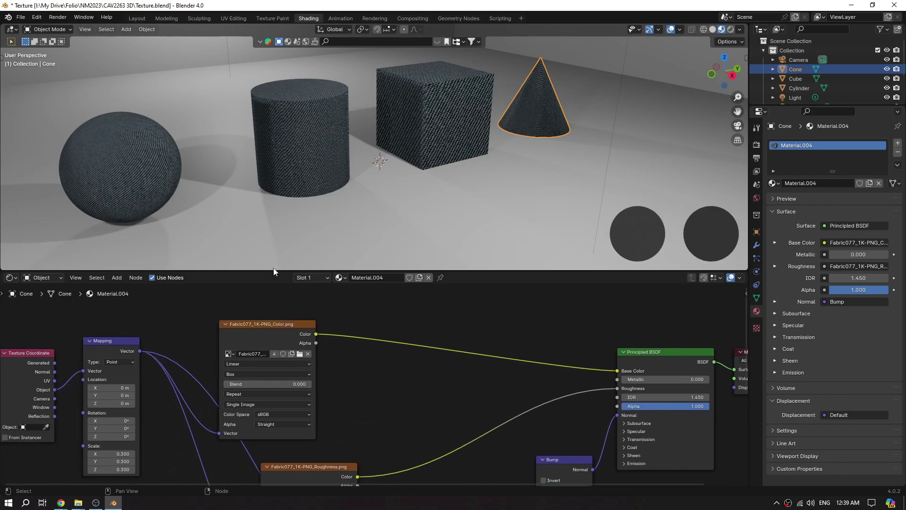
{"action": "left_click", "coordinate": [253, 375]}
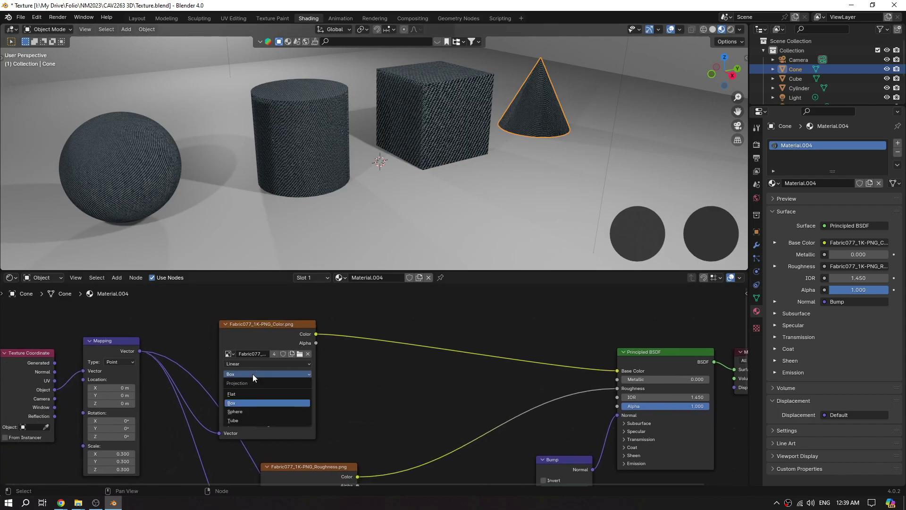
{"action": "left_click", "coordinate": [247, 393]}
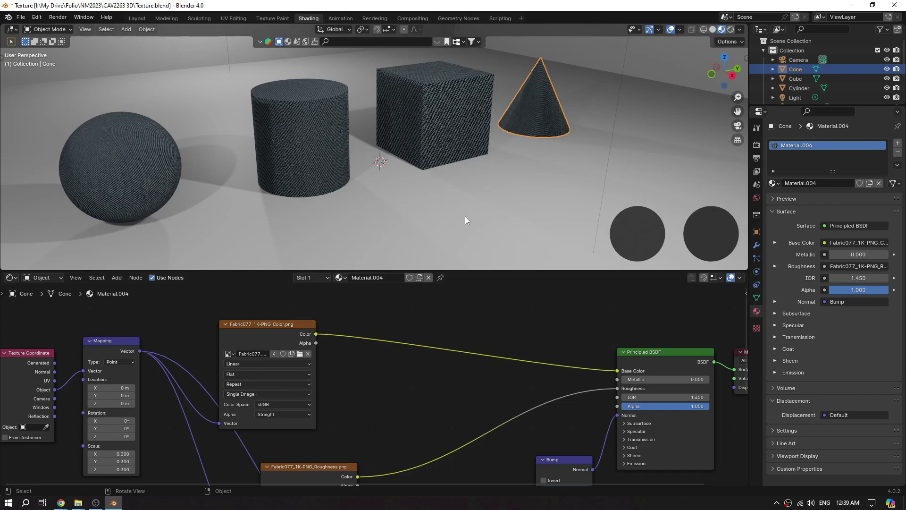
- Try Sphere and Flat projections on the cylinder's Fabric077 Color texture and return it to Box
{"action": "left_click", "coordinate": [306, 144]}
{"action": "left_click", "coordinate": [354, 371]}
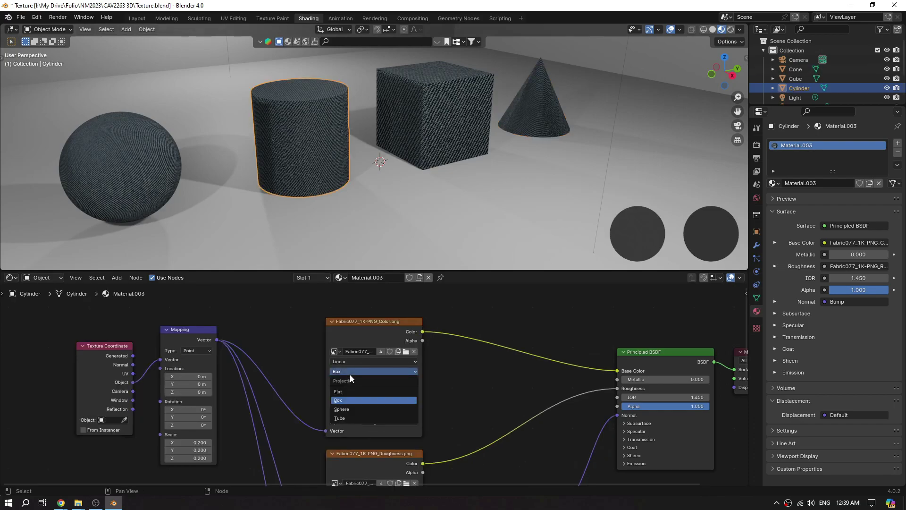
{"action": "left_click", "coordinate": [348, 409]}
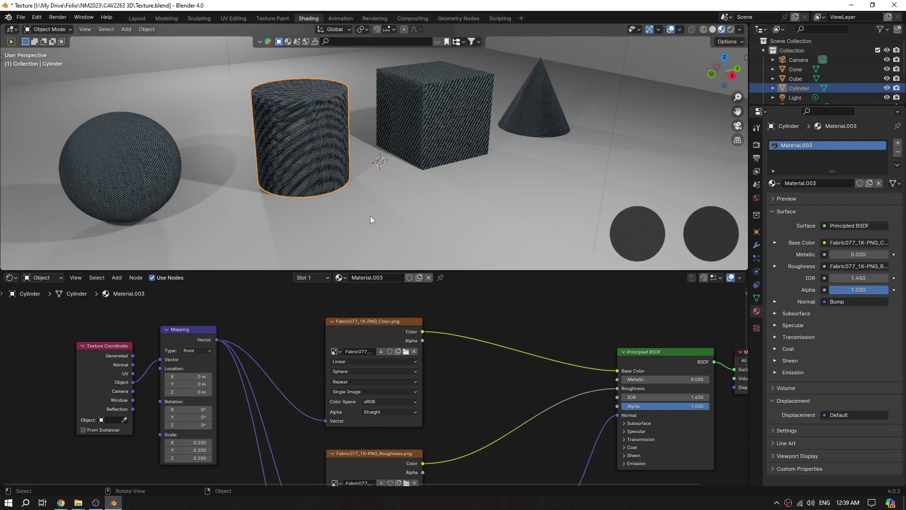
{"action": "left_click", "coordinate": [348, 372]}
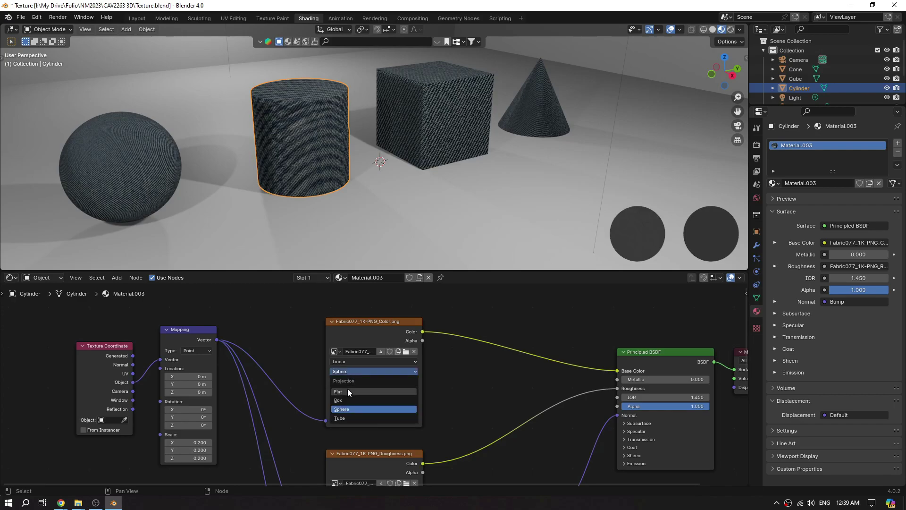
{"action": "left_click", "coordinate": [347, 390]}
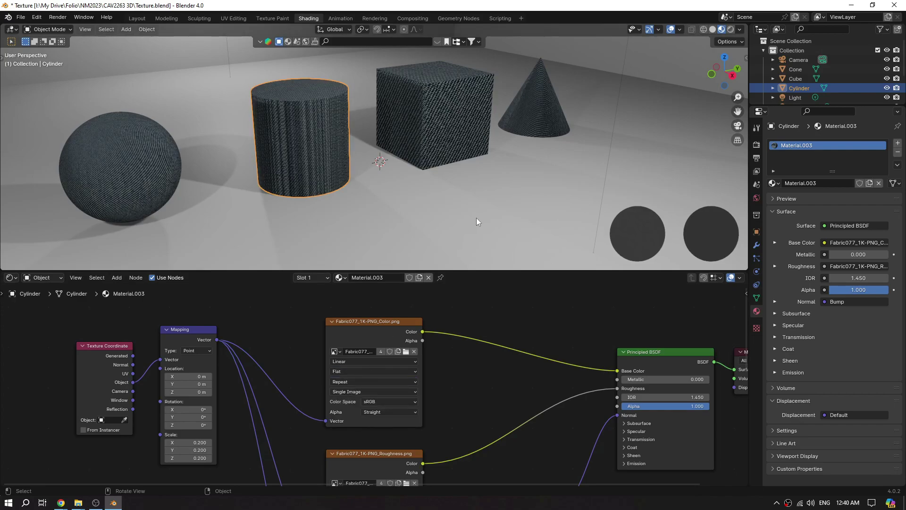
{"action": "left_click", "coordinate": [356, 372]}
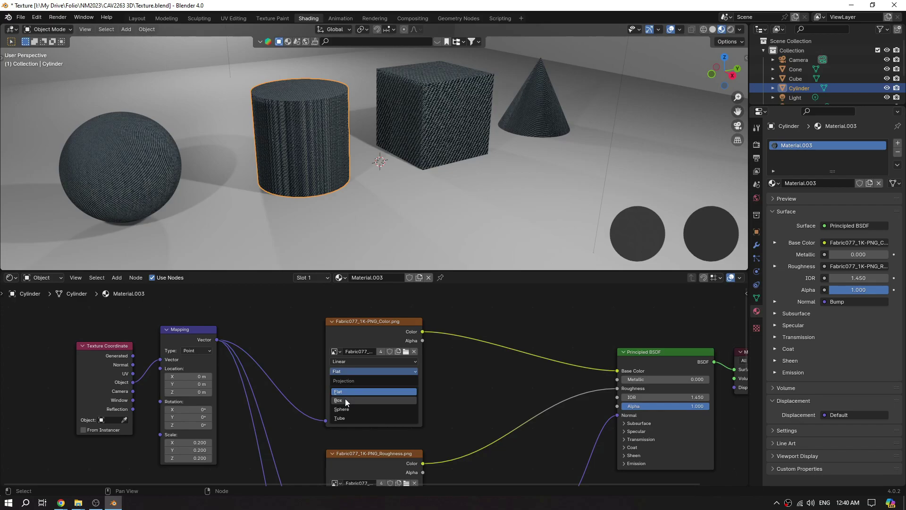
{"action": "left_click", "coordinate": [345, 398]}
{"action": "middle_click_drag", "start_coordinate": [392, 223], "coordinate": [398, 227]}
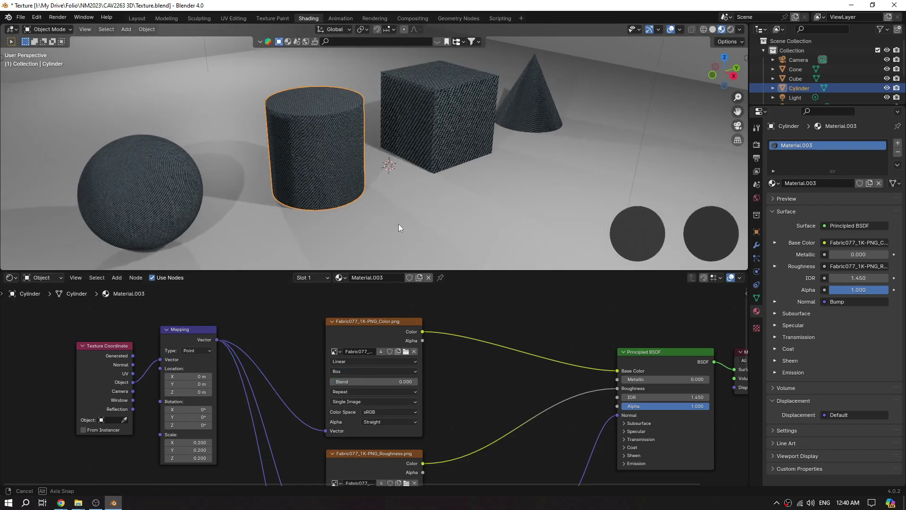